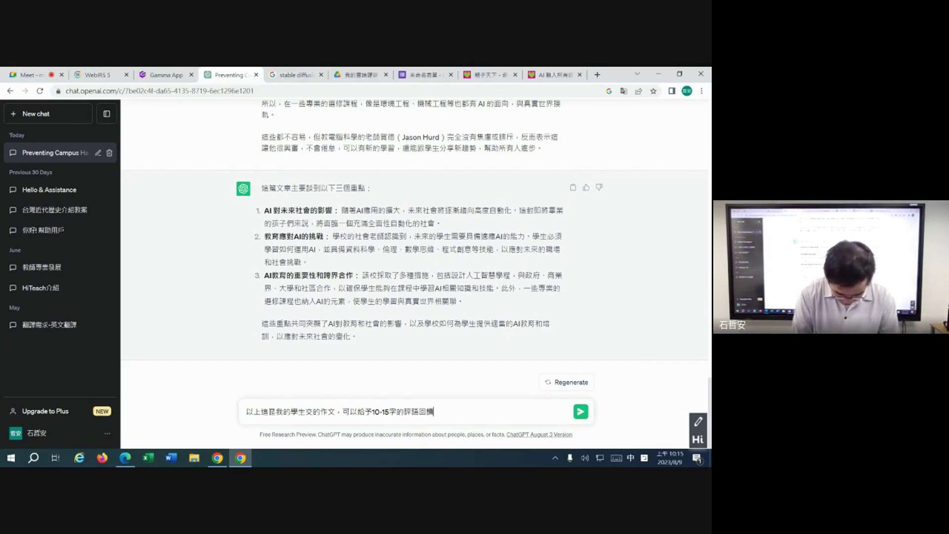
- Finish the prompt as 以上這是我的學生交的作文，可以給予10-15字的評語回饋嗎 and send it
{"action": "type", "text": "，"}
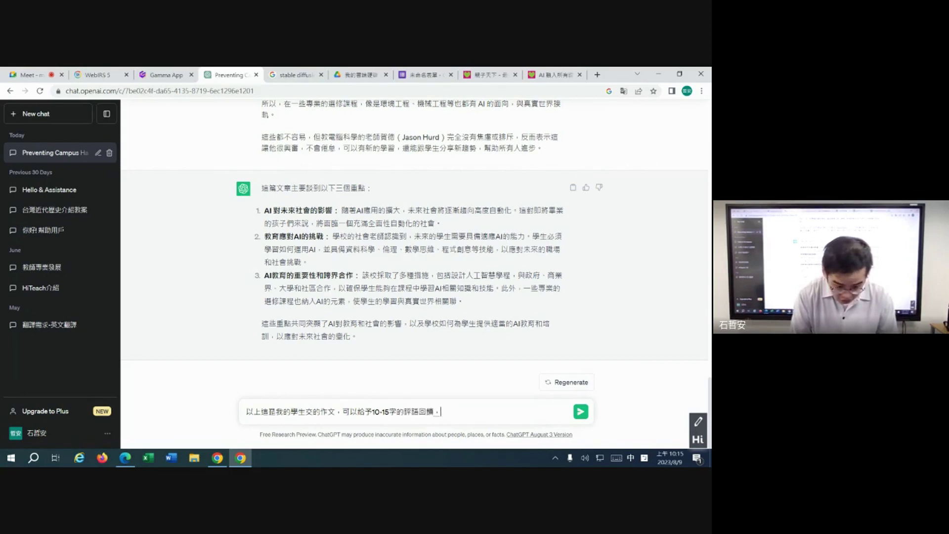
{"action": "key", "text": "BackSpace"}
{"action": "type", "text": "嗎"}
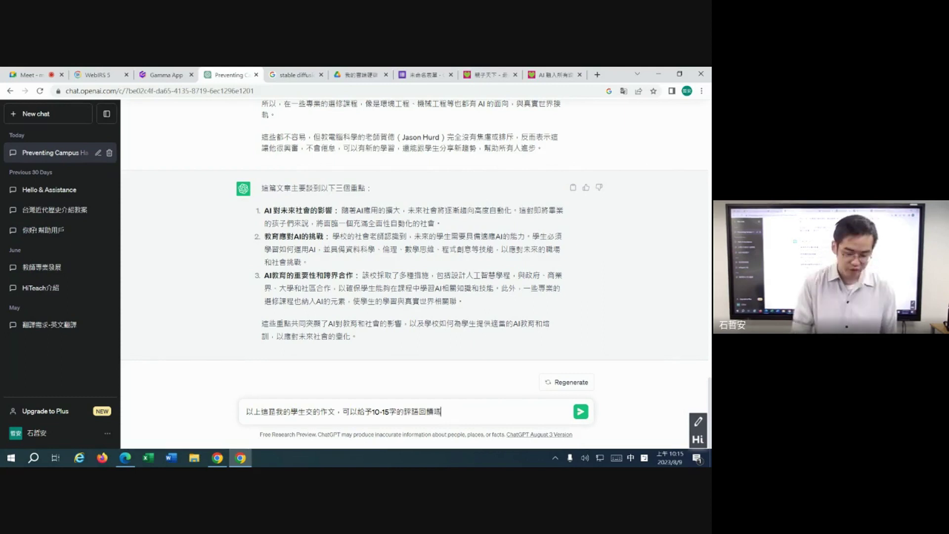
{"action": "key", "text": "Return"}
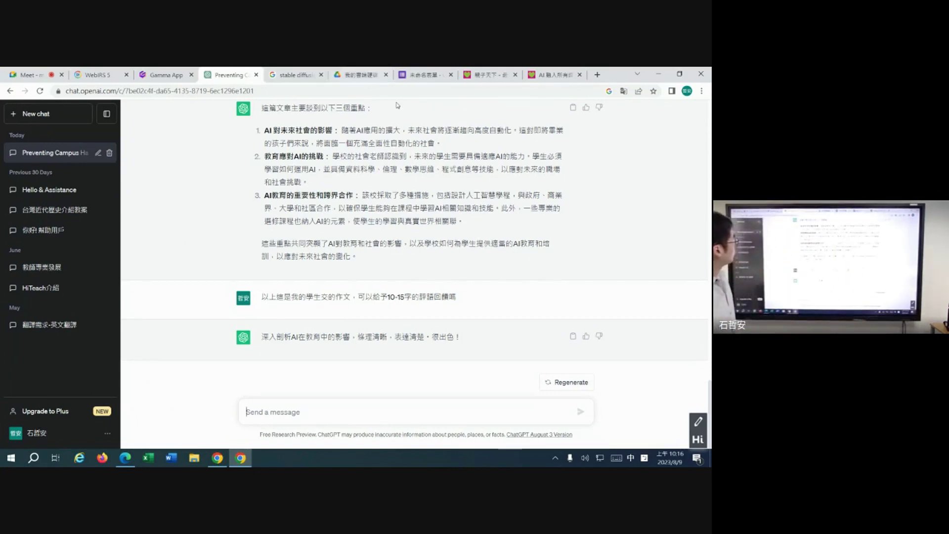
- Switch to the untitled form in Google Forms and name its file 研習統計表單
{"action": "left_click", "coordinate": [424, 74]}
{"action": "left_click", "coordinate": [55, 116]}
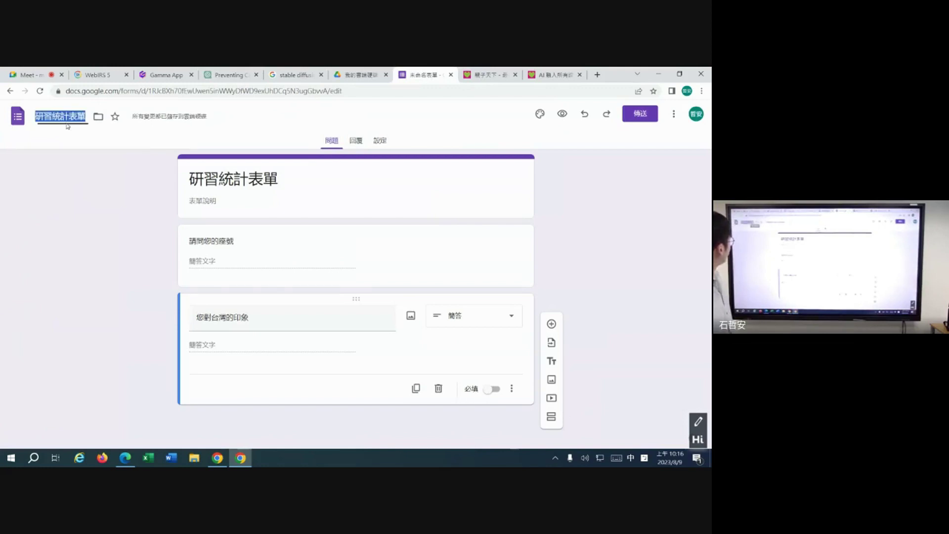
{"action": "left_click", "coordinate": [308, 225]}
- Copy the form's shortened share link from the sending options, then close them
{"action": "left_click", "coordinate": [640, 114]}
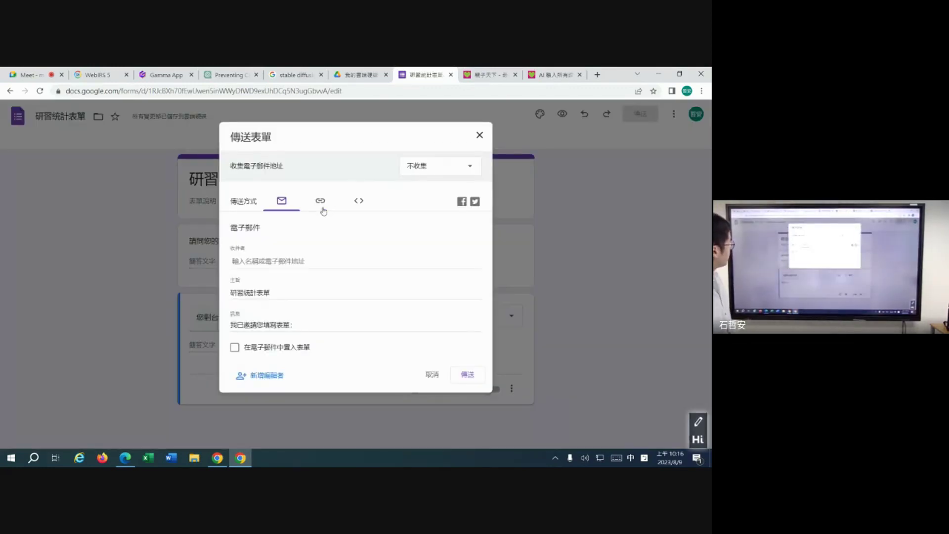
{"action": "left_click", "coordinate": [321, 206]}
{"action": "left_click", "coordinate": [235, 265]}
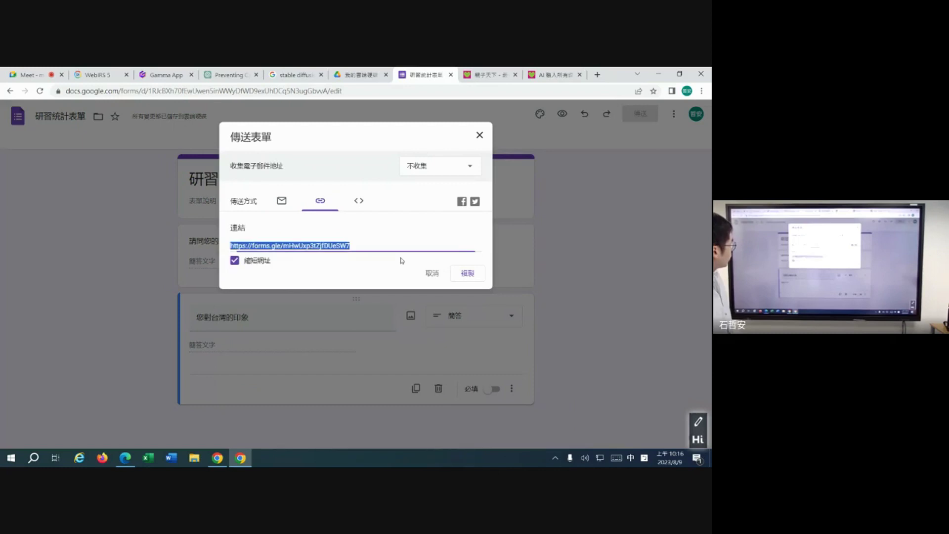
{"action": "left_click", "coordinate": [464, 274]}
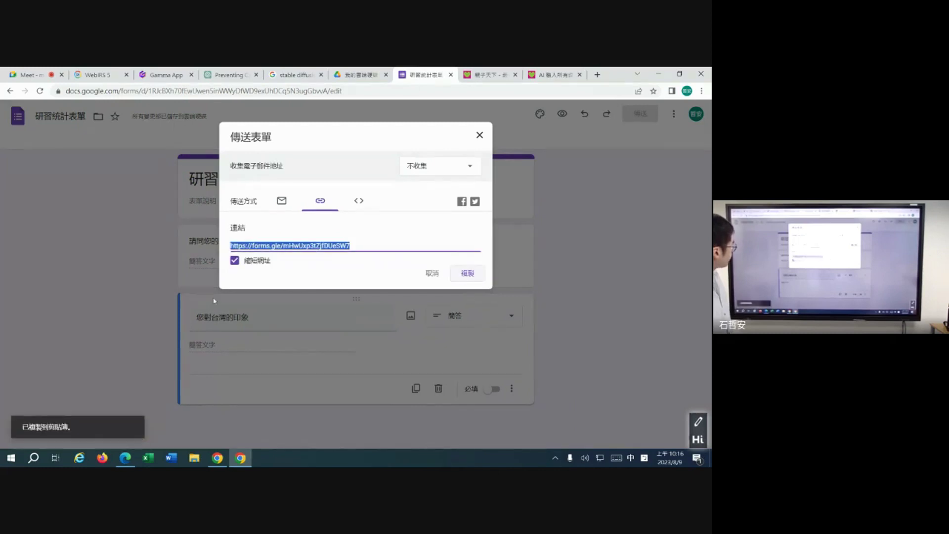
{"action": "left_click", "coordinate": [430, 276]}
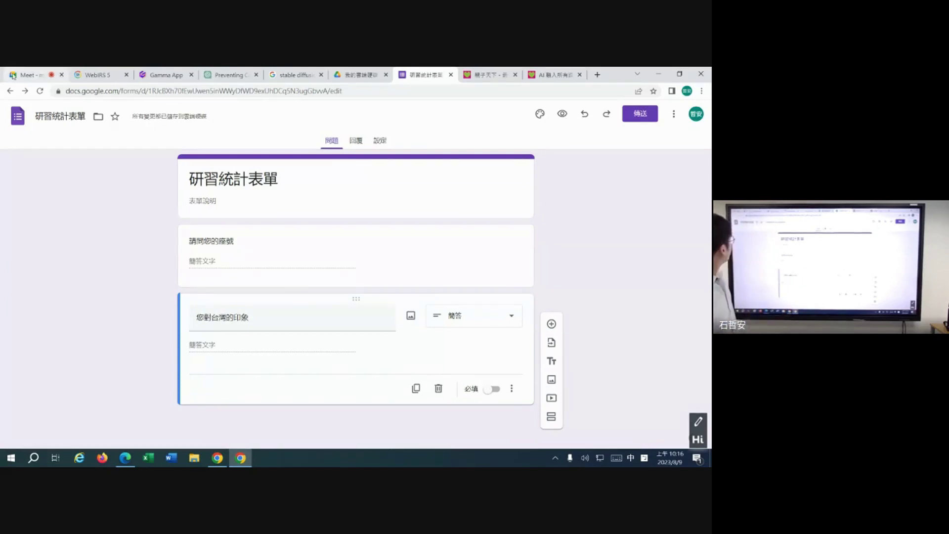
- Switch to the Google Meet call and post the copied form link in the meeting chat
{"action": "left_click", "coordinate": [24, 79]}
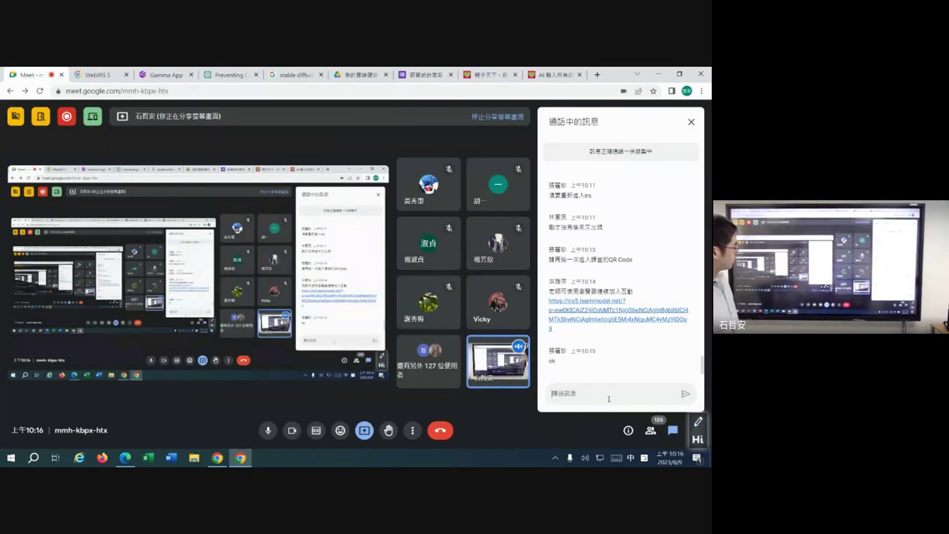
{"action": "left_click", "coordinate": [609, 398]}
{"action": "type", "text": "https://forms.gle/mHwUxp3tZjIDUeSW7"}
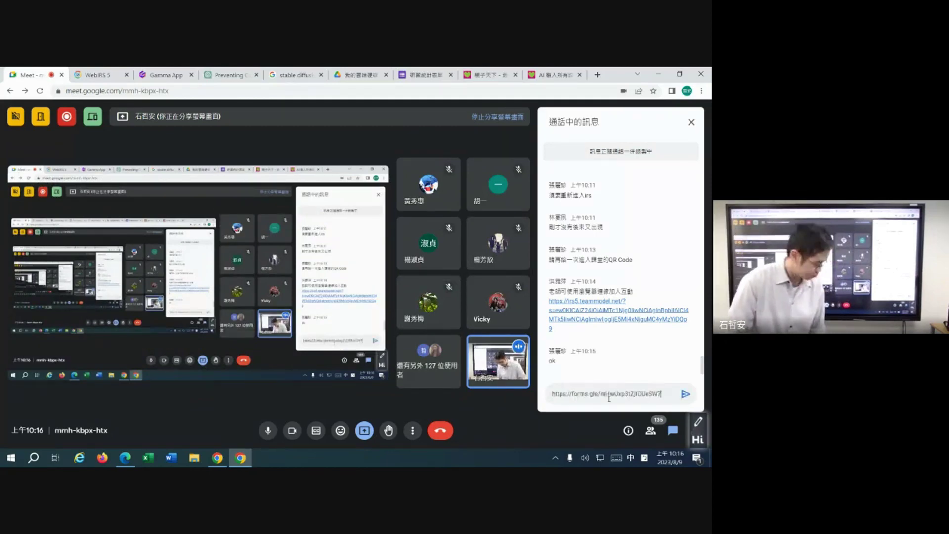
{"action": "key", "text": "Return"}
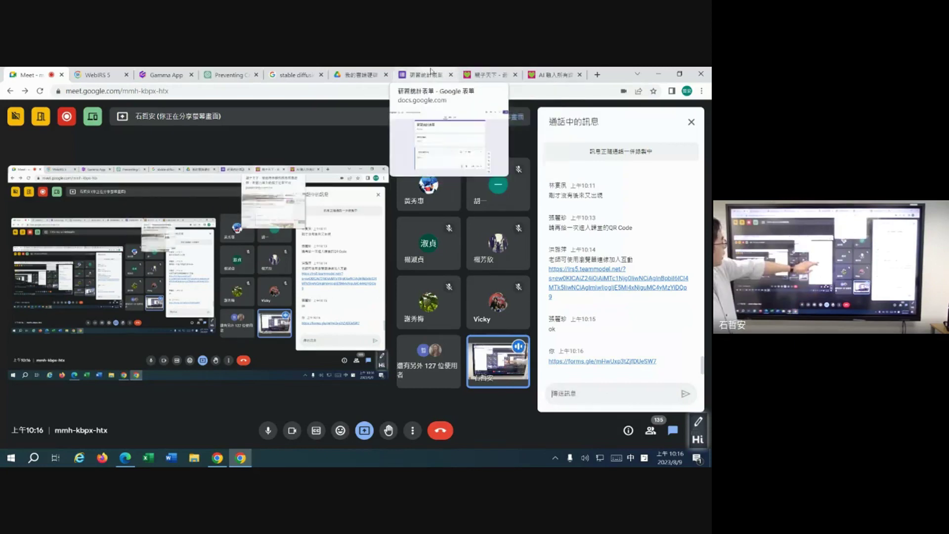
- Return to the 研習統計表單 form in Google Forms and show its collected responses
{"action": "left_click", "coordinate": [444, 75]}
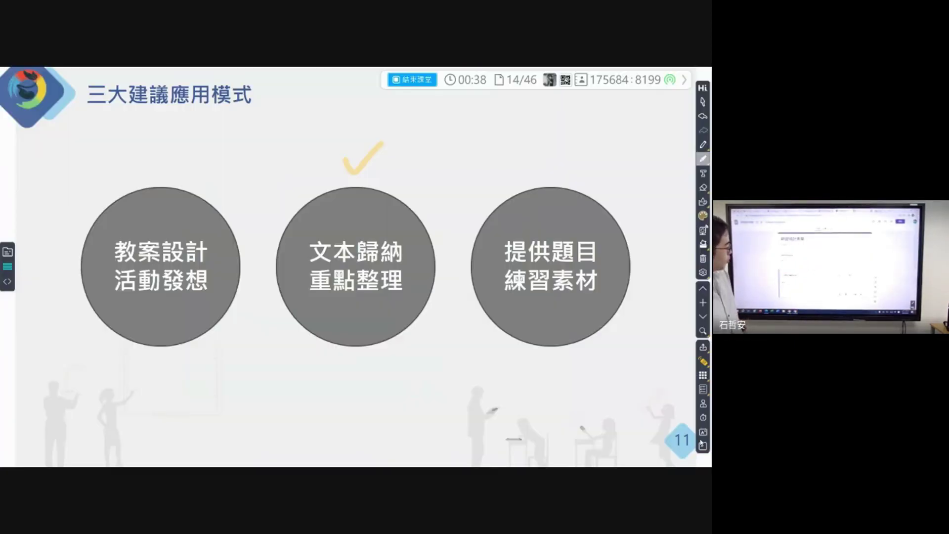
{"action": "left_click", "coordinate": [697, 439]}
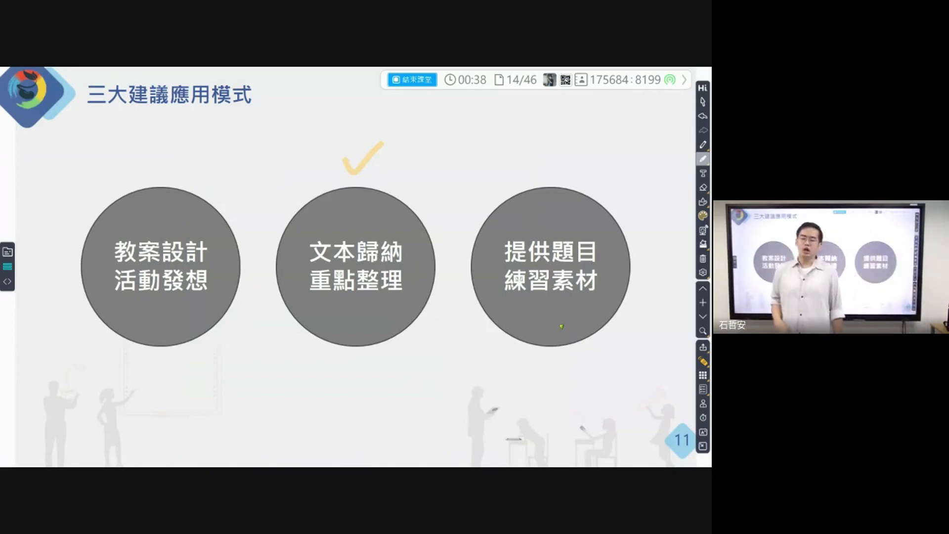
{"action": "left_click", "coordinate": [703, 446]}
{"action": "left_click", "coordinate": [351, 141]}
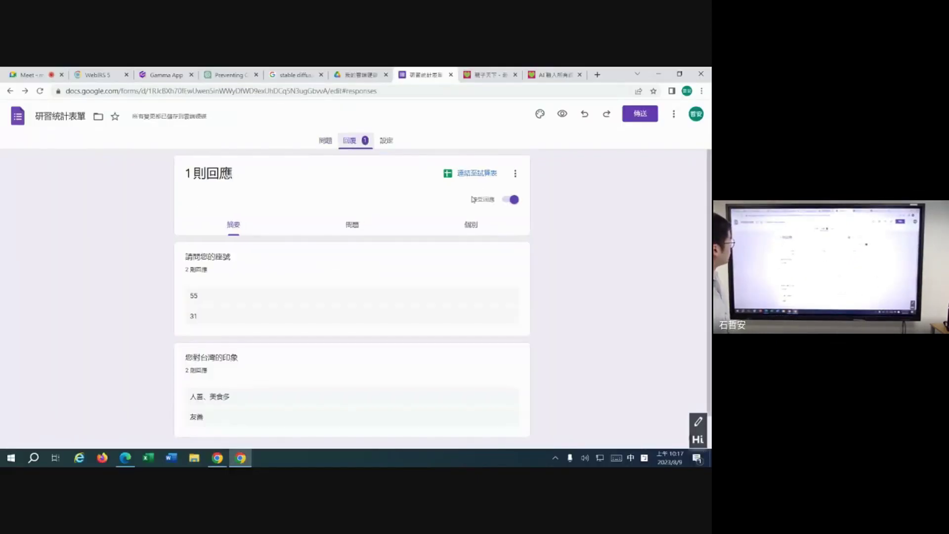
- Link the form responses to a new spreadsheet and decline Chrome's performance offer
{"action": "left_click", "coordinate": [469, 173]}
{"action": "left_click", "coordinate": [466, 230]}
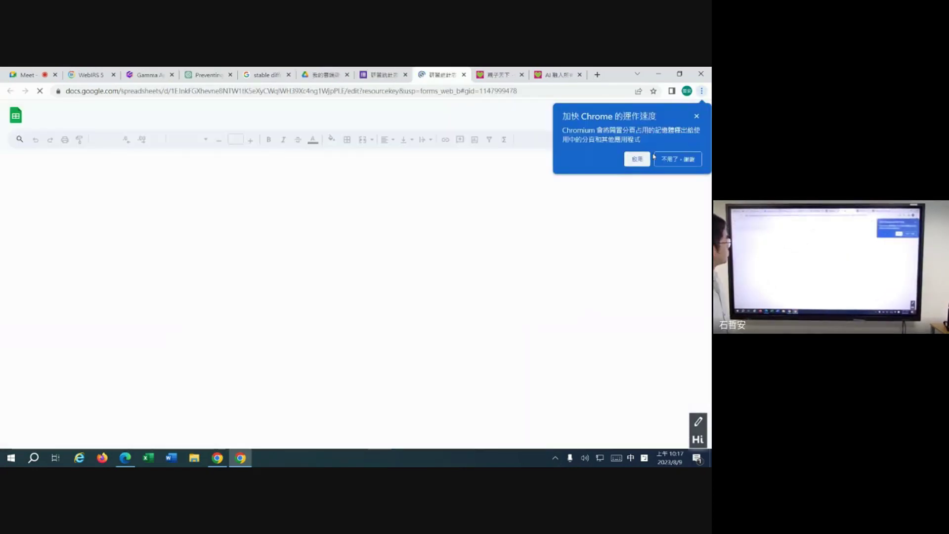
{"action": "left_click", "coordinate": [687, 160]}
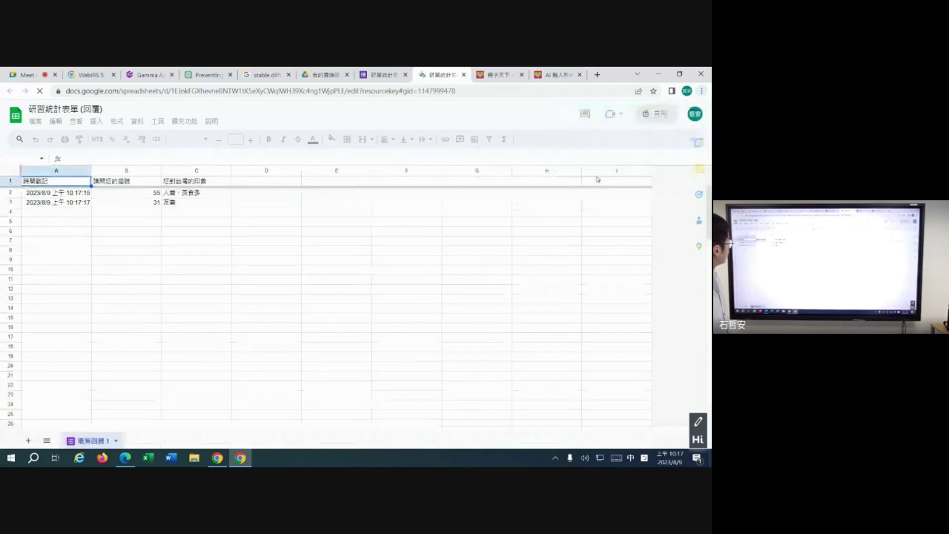
- Preview the form, submit a response with seat number 6 and impression 交通非常亂, and check it in the response spreadsheet
{"action": "left_click", "coordinate": [393, 71]}
{"action": "left_click", "coordinate": [565, 116]}
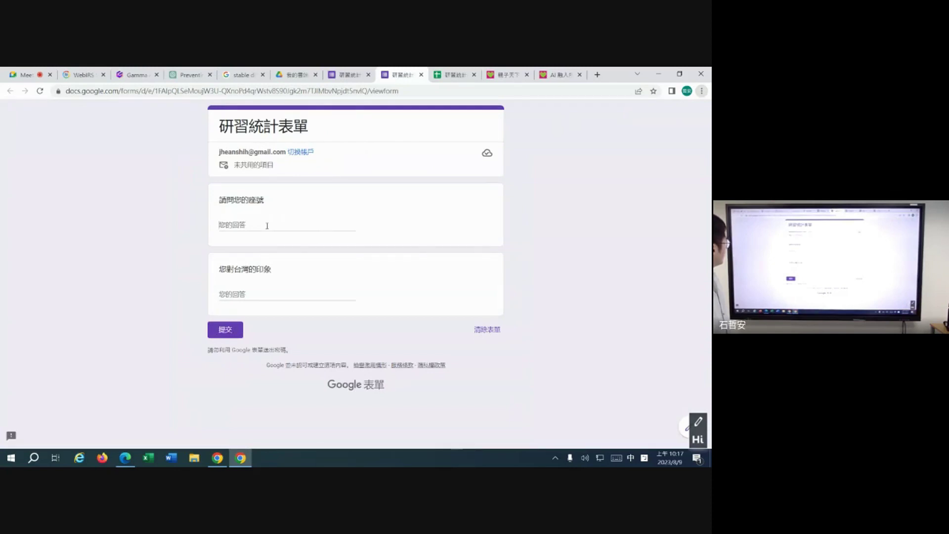
{"action": "left_click", "coordinate": [267, 226]}
{"action": "type", "text": "6"}
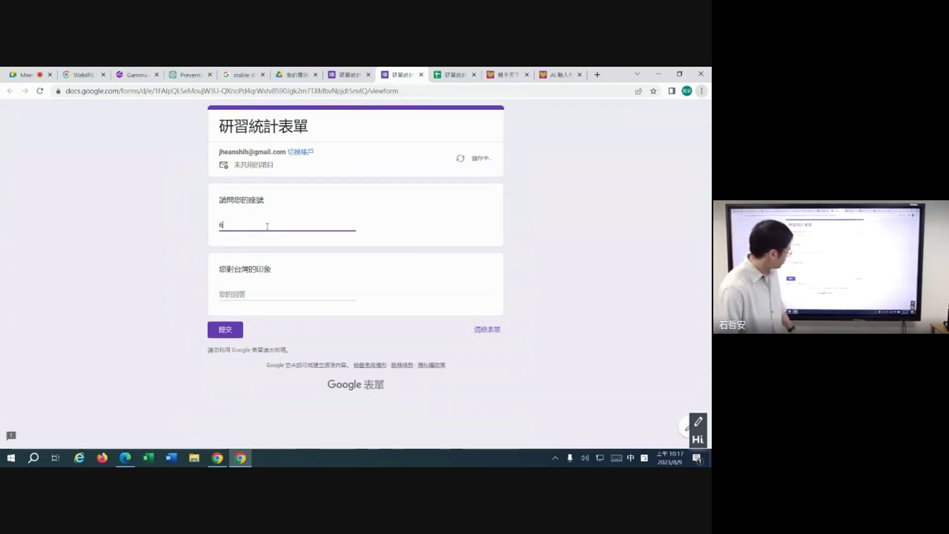
{"action": "left_click", "coordinate": [267, 292]}
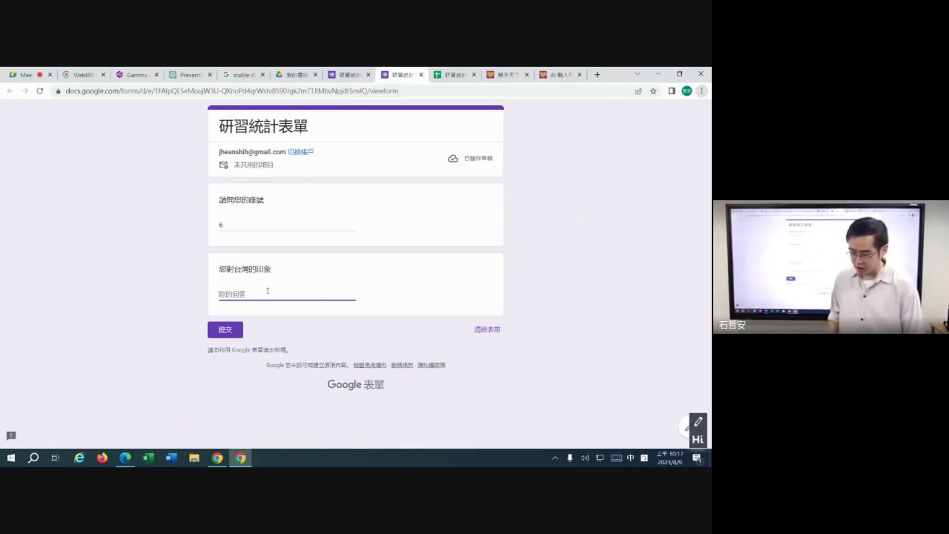
{"action": "type", "text": "ㄐㄧㄥ"}
{"action": "key", "text": "space"}
{"action": "type", "text": "ㄈㄟ"}
{"action": "key", "text": "space"}
{"action": "type", "text": "ˊㄌㄨㄢˋ"}
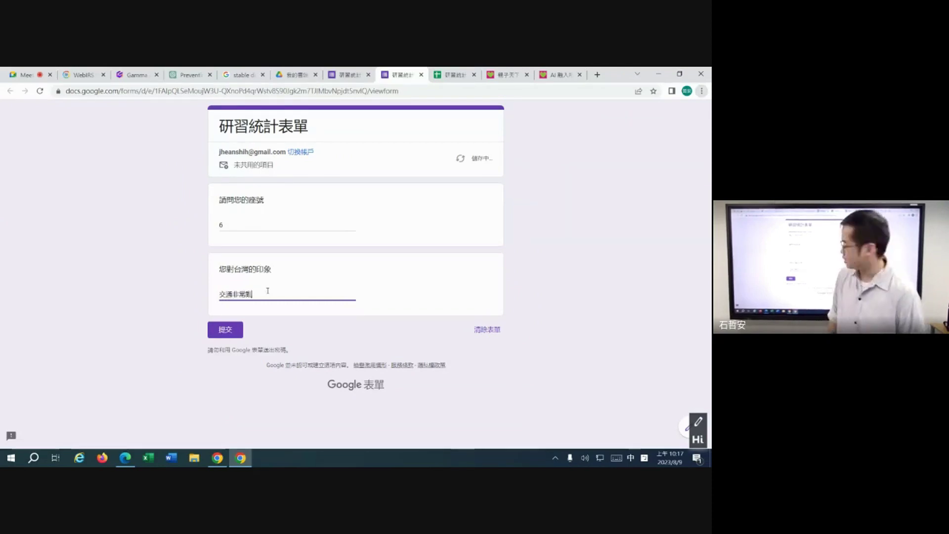
{"action": "left_click", "coordinate": [225, 329]}
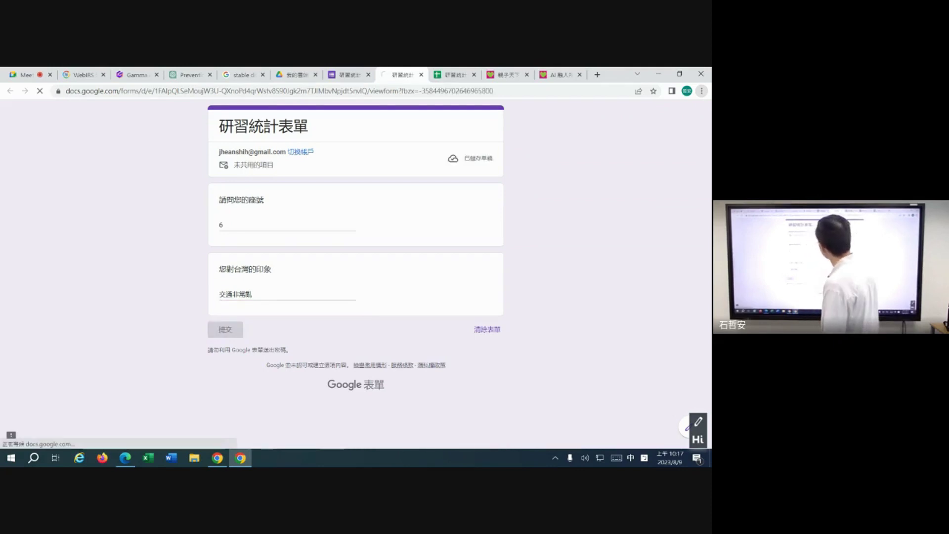
{"action": "left_click", "coordinate": [451, 75]}
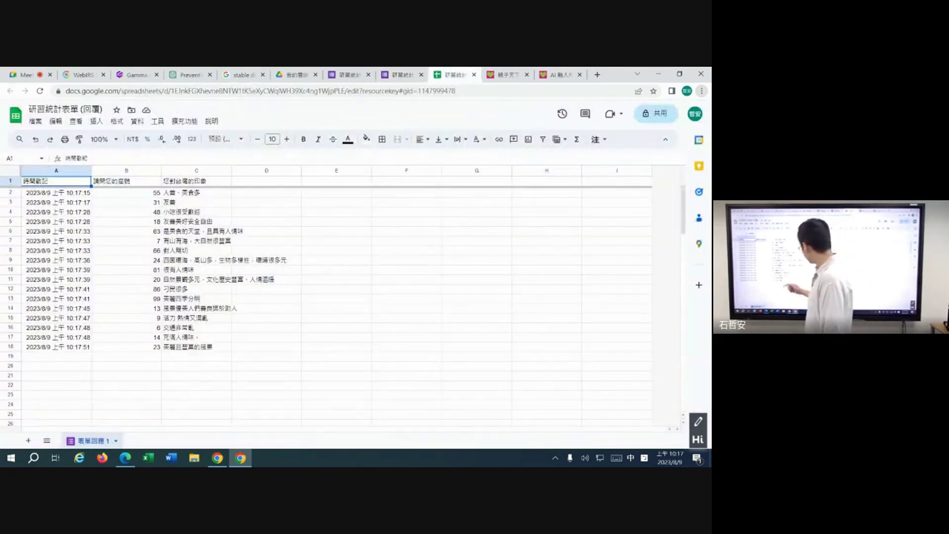
- Switch to the HiTeach slide, run an enlarged countdown timer for the participants, and close it when time is nearly up
{"action": "left_click", "coordinate": [697, 439]}
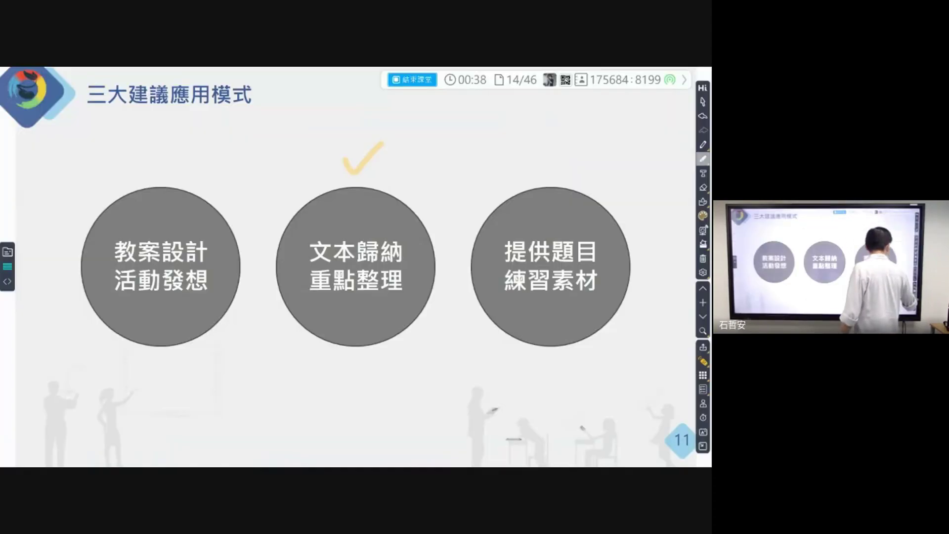
{"action": "left_click", "coordinate": [703, 417]}
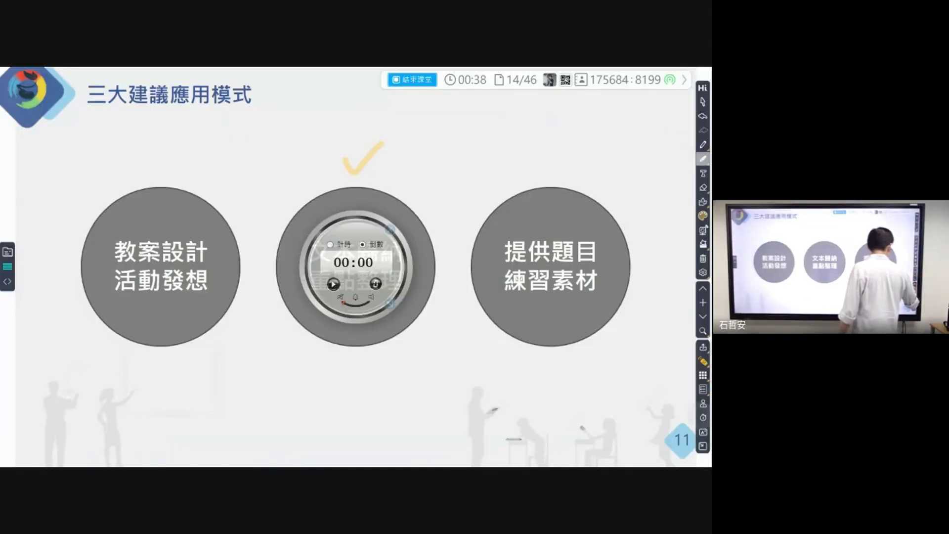
{"action": "left_click", "coordinate": [365, 262]}
{"action": "left_click", "coordinate": [370, 296]}
{"action": "left_click_drag", "start_coordinate": [354, 301], "coordinate": [459, 200]}
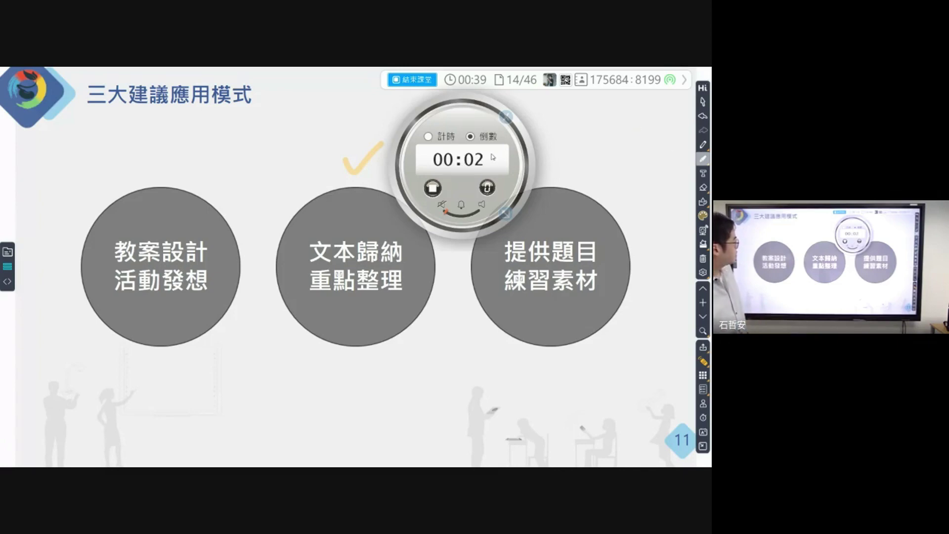
{"action": "left_click", "coordinate": [505, 117]}
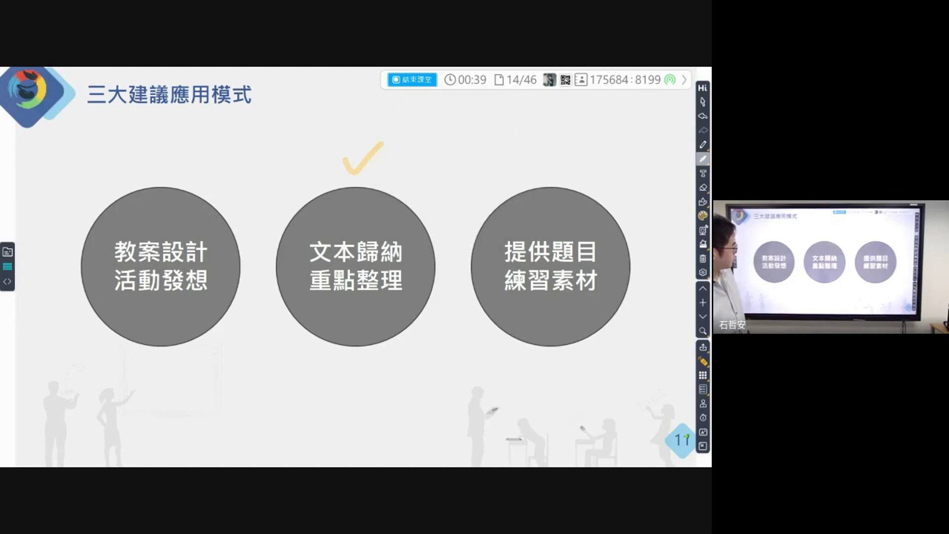
- Return to the response spreadsheet and select the answers about Taiwan's impression in C2:C43
{"action": "key", "text": "alt+Tab"}
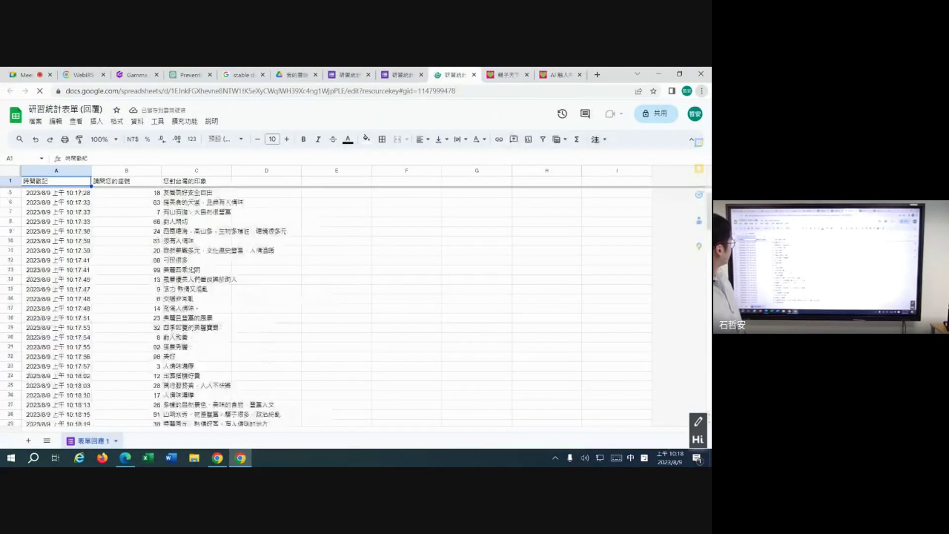
{"action": "left_click_drag", "start_coordinate": [218, 195], "coordinate": [198, 404]}
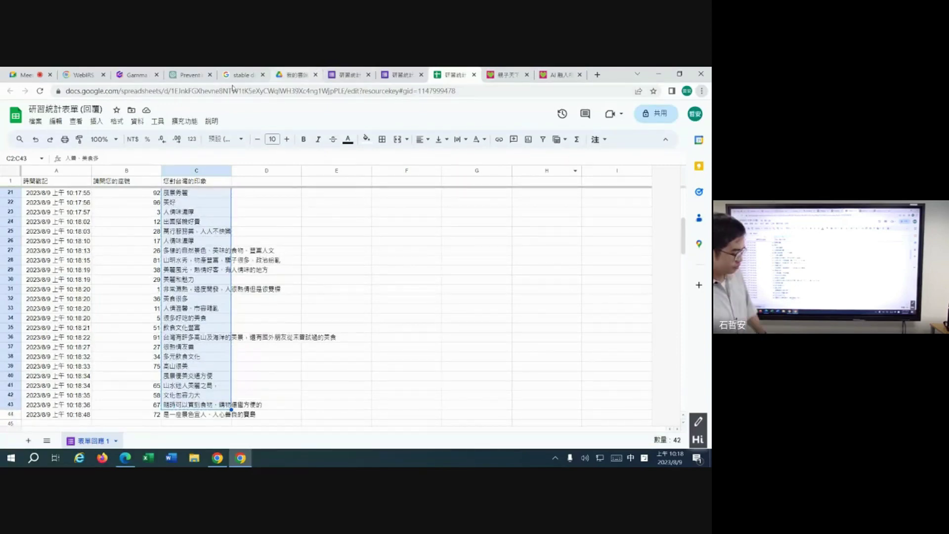
- Switch to ChatGPT and send the prompt 請幫我從以下的文字當中，整理出大家對於台灣主要有哪些共同的印象
{"action": "left_click", "coordinate": [189, 74]}
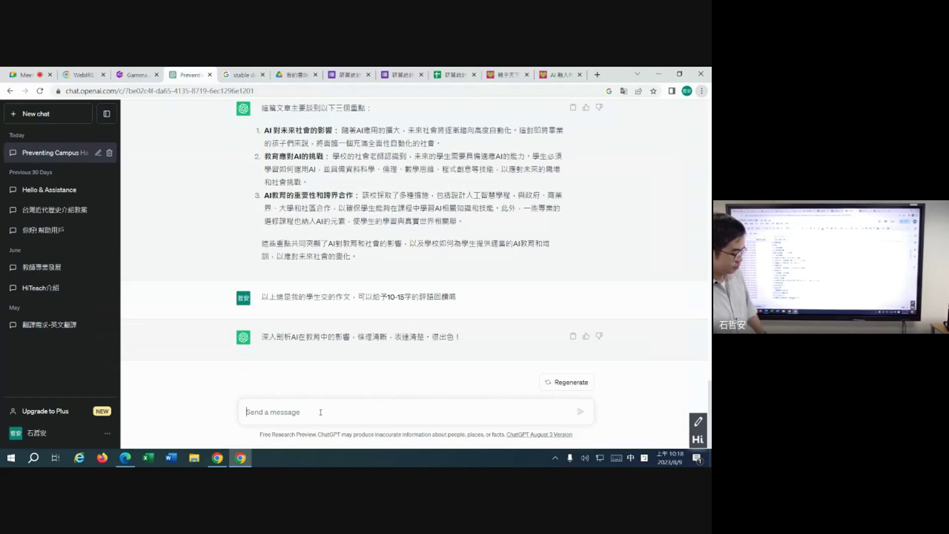
{"action": "type", "text": "ㄑㄧ"}
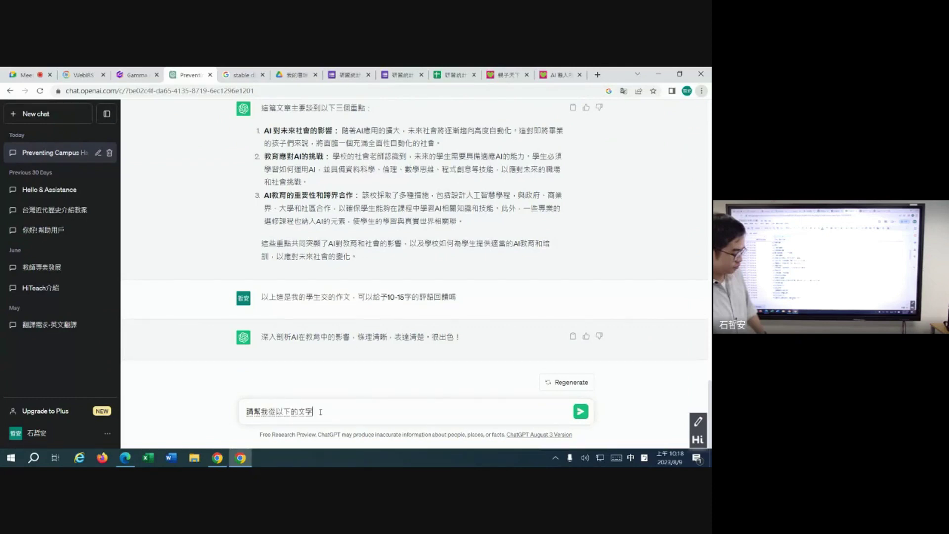
{"action": "type", "text": "幫我從以下的文字當中，"}
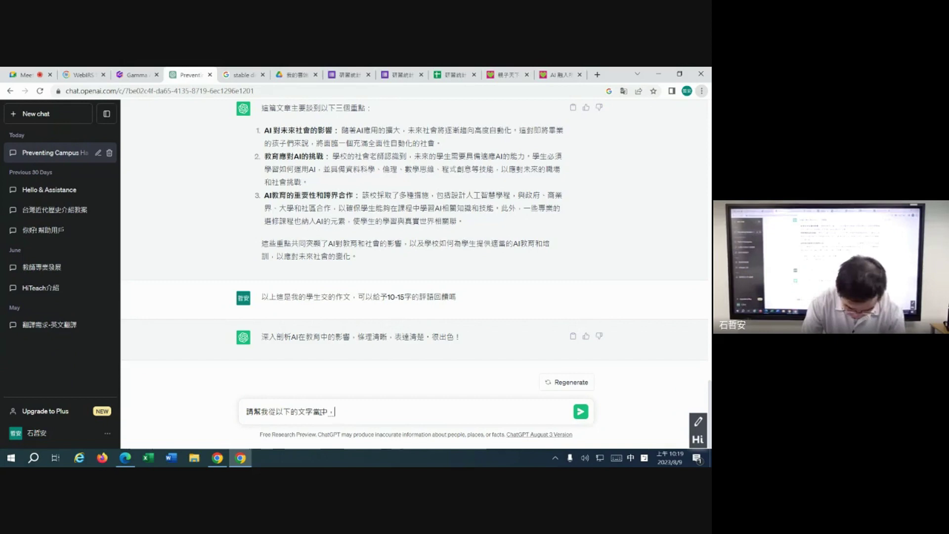
{"action": "type", "text": "整理出大家對於"}
{"action": "type", "text": "台灣ㄓㄨ"}
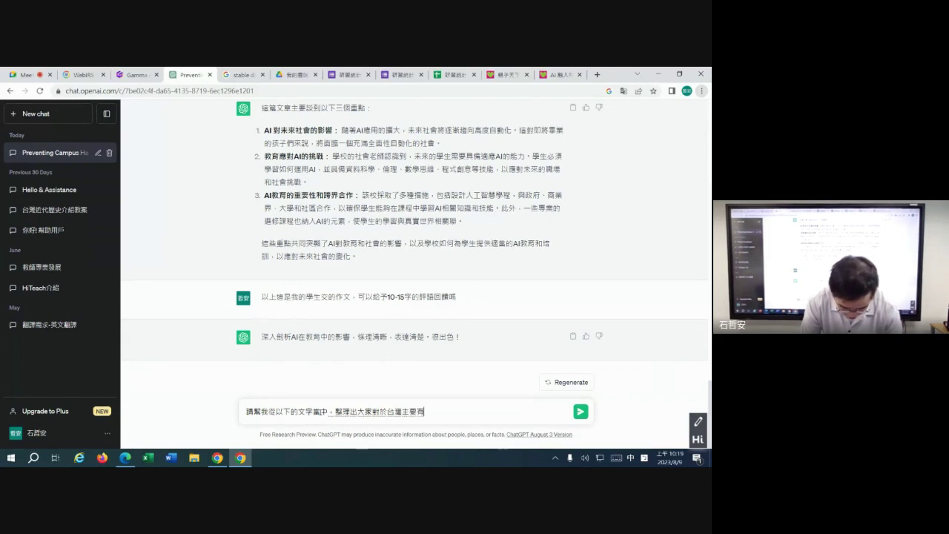
{"action": "type", "text": "要有哪ㄒㄧ些ㄍ"}
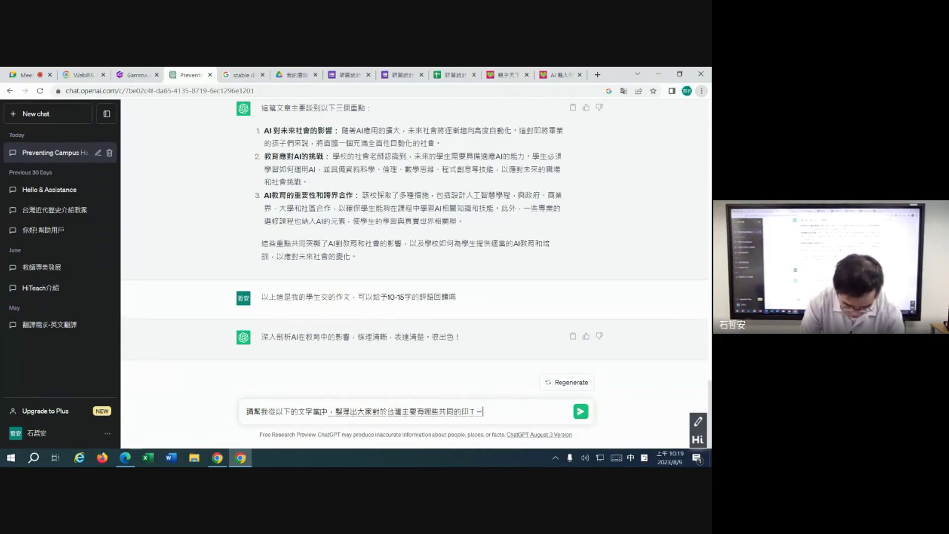
{"action": "type", "text": "共同的印象"}
{"action": "key", "text": "Return"}
{"action": "key", "text": "Return"}
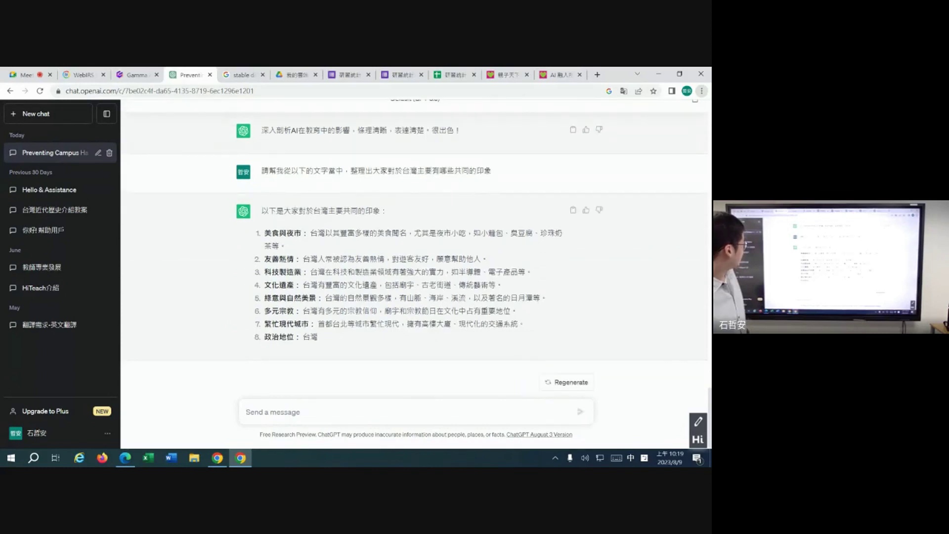
- Copy the earlier prompt 請幫我從以下的文字當中，整理出大家對於台灣主要有哪些共同的印象 into the message field and add a line break after it
{"action": "left_click_drag", "start_coordinate": [260, 170], "coordinate": [488, 182]}
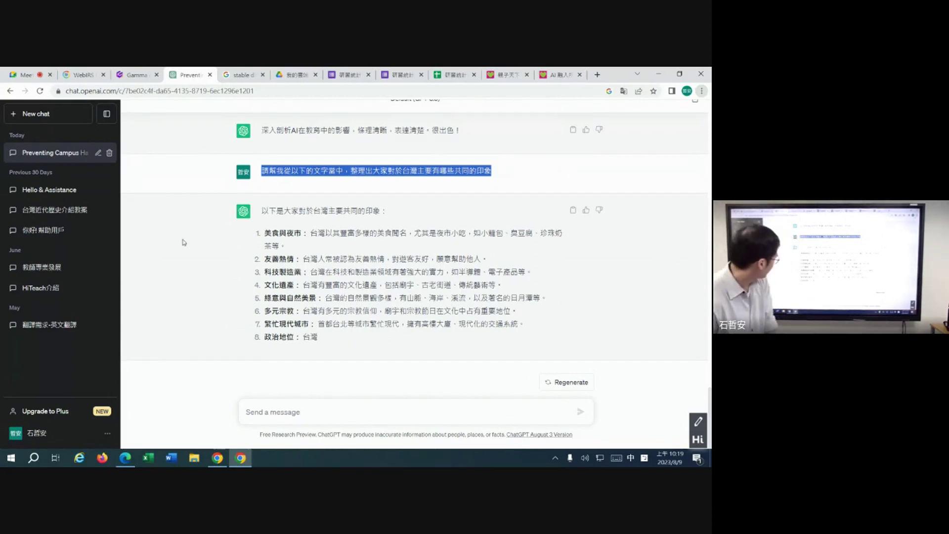
{"action": "left_click", "coordinate": [309, 411]}
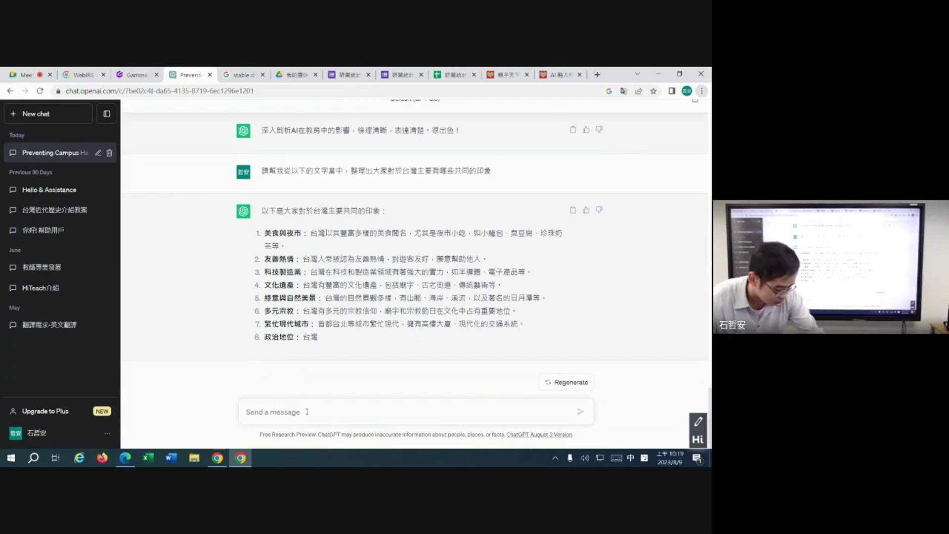
{"action": "type", "text": "請幫我從以下的文字當中，整理出大家對於台灣主要有哪些共同的印象"}
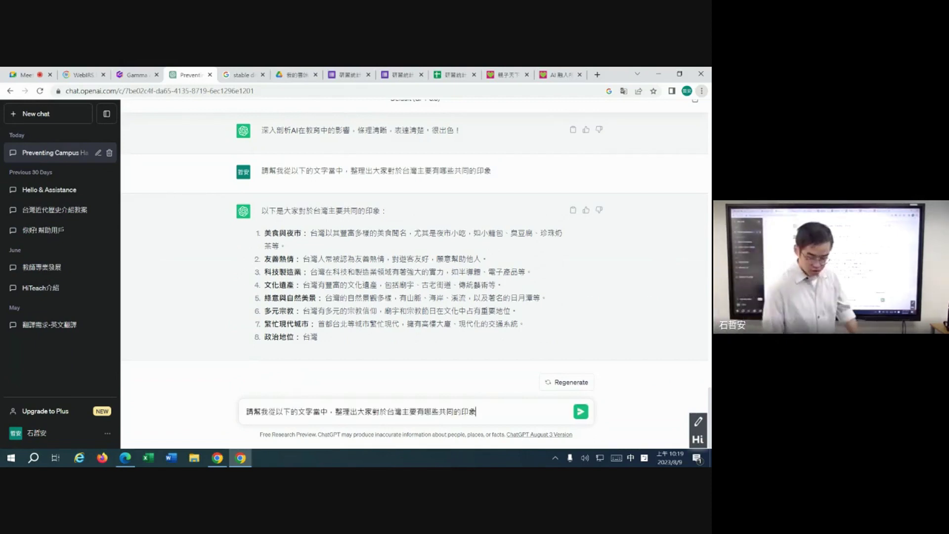
{"action": "key", "text": "shift+Return"}
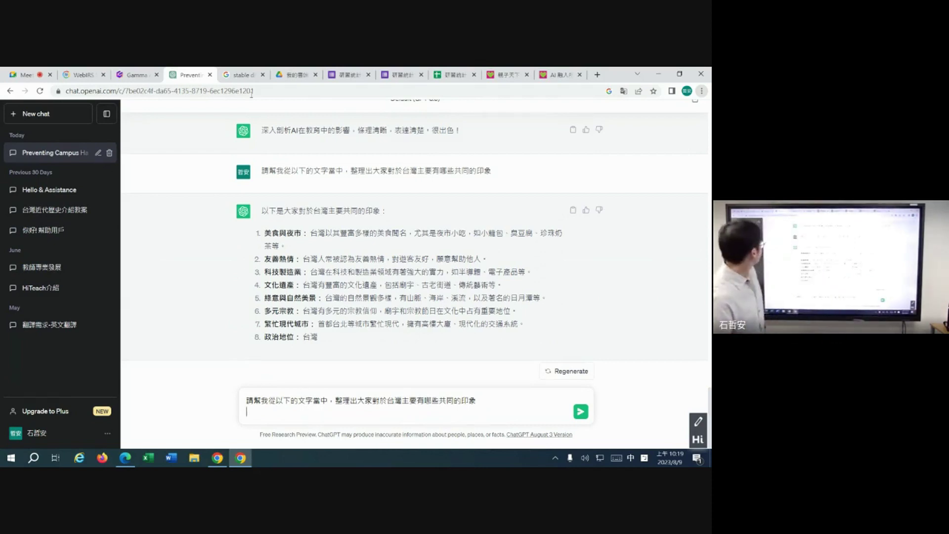
- Copy the selected answers C2:C43 from the response spreadsheet, paste them below the prompt in ChatGPT and send the message
{"action": "left_click", "coordinate": [468, 73]}
{"action": "right_click", "coordinate": [215, 198]}
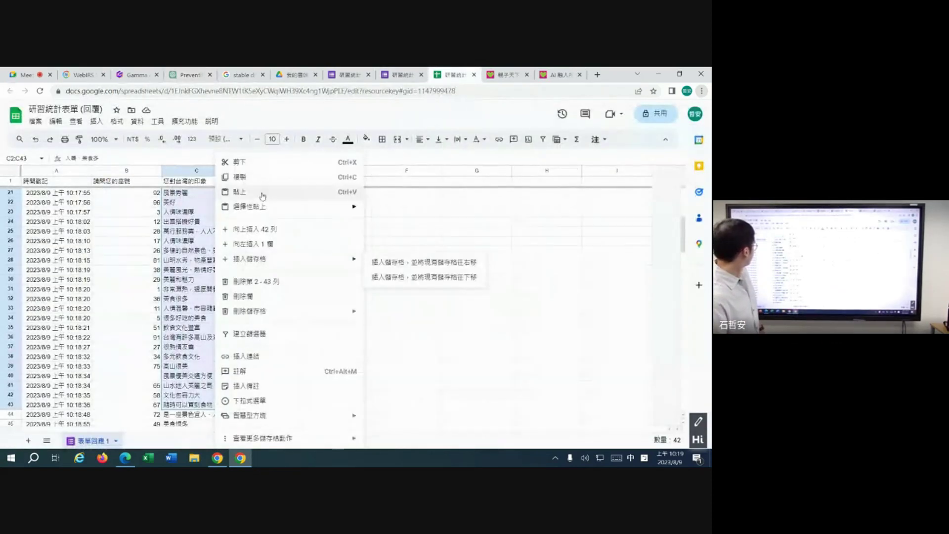
{"action": "left_click", "coordinate": [247, 176]}
{"action": "left_click", "coordinate": [190, 75]}
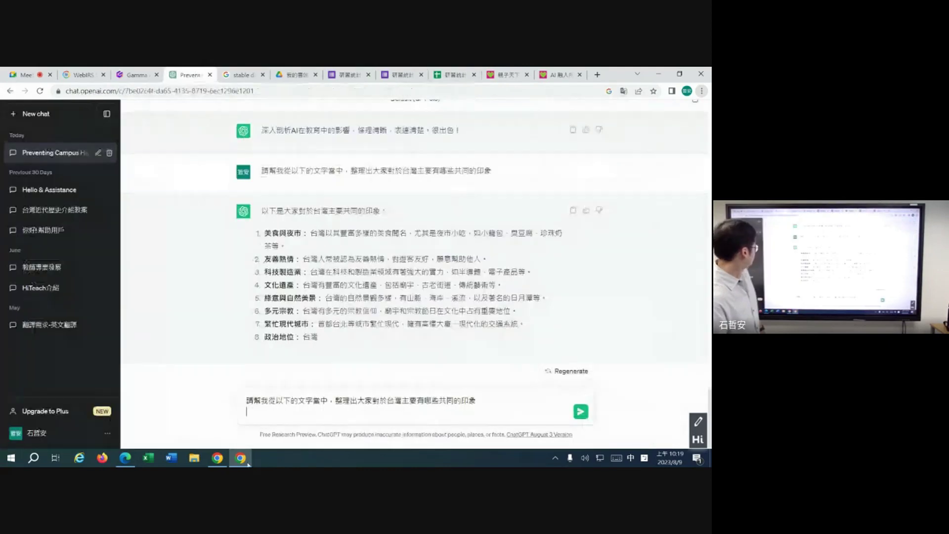
{"action": "right_click", "coordinate": [274, 414]}
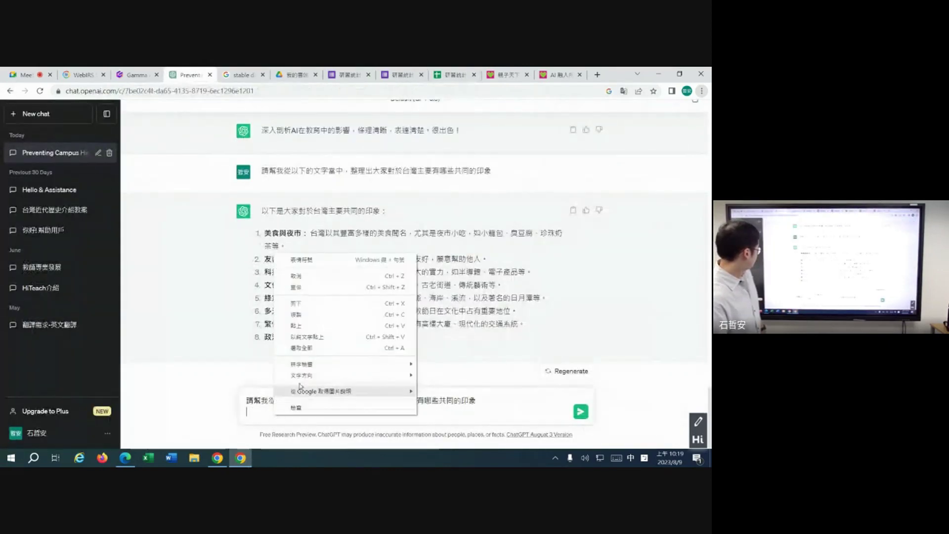
{"action": "left_click", "coordinate": [305, 326]}
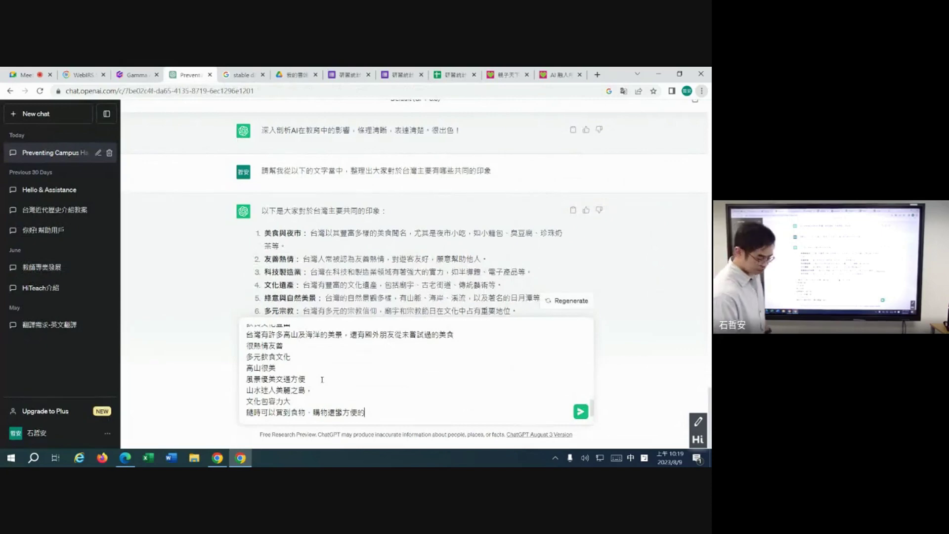
{"action": "key", "text": "Return"}
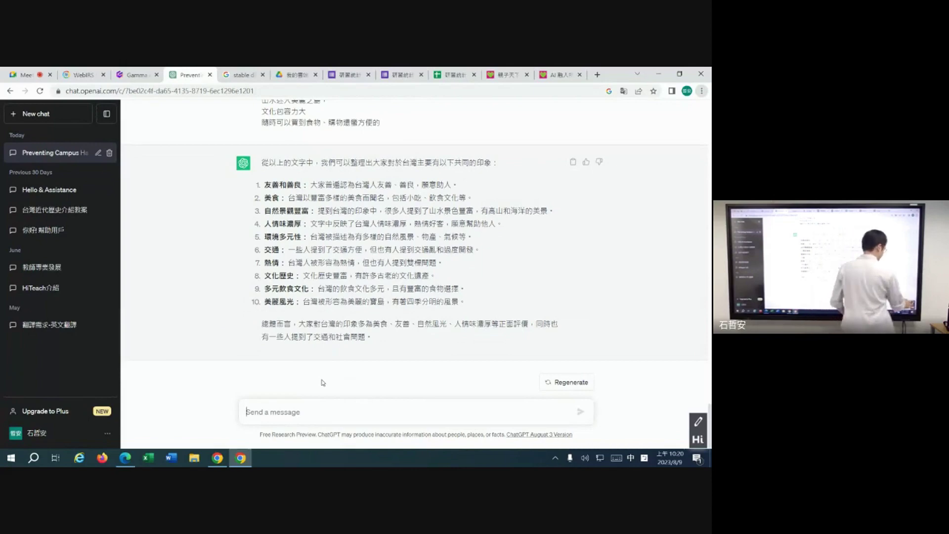
- Switch to HiTeach, enlarge the summary paragraph and underline 美食, 友善, 自然風光, 人情味濃厚 and 交通和社會問題 in red
{"action": "left_click", "coordinate": [246, 411]}
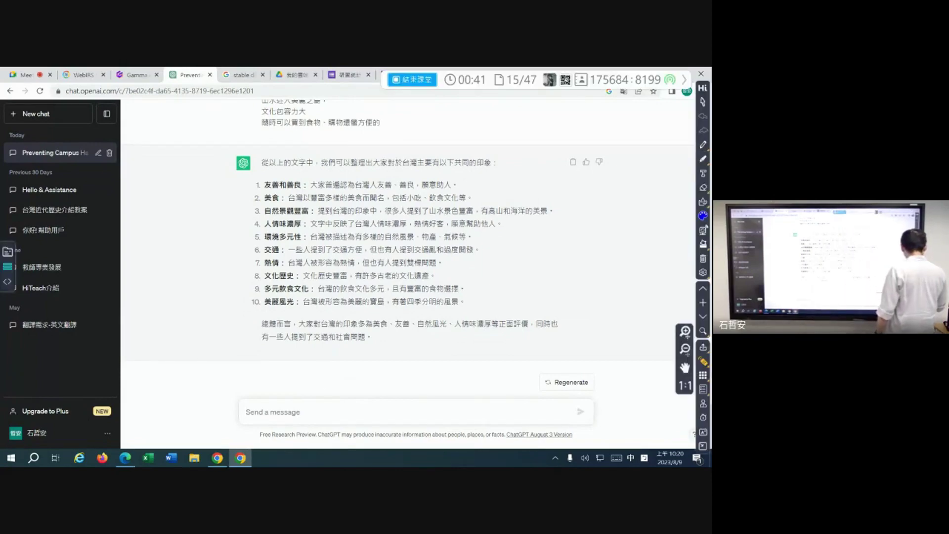
{"action": "scroll", "coordinate": [544, 188], "scroll_direction": "up", "scroll_amount": 5}
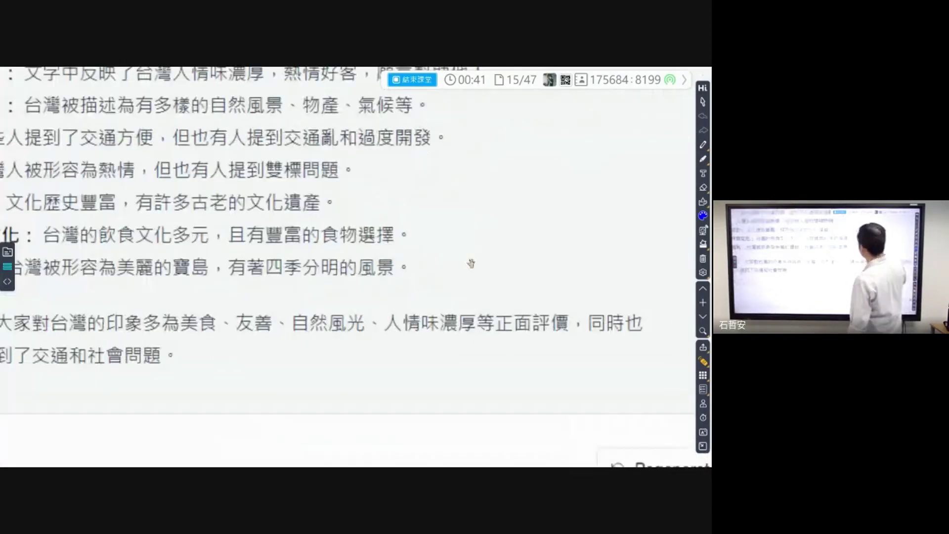
{"action": "scroll", "coordinate": [544, 188], "scroll_direction": "down", "scroll_amount": 2}
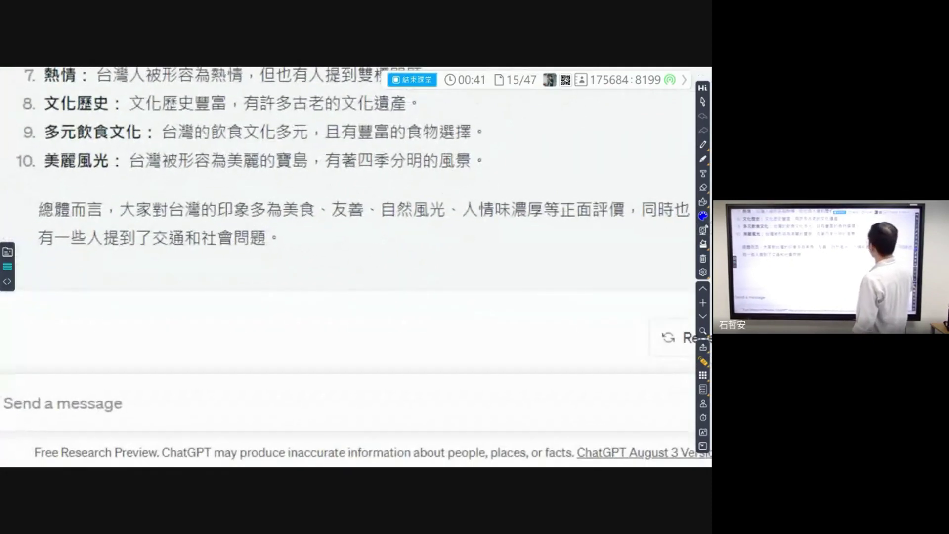
{"action": "left_click", "coordinate": [703, 215]}
{"action": "left_click", "coordinate": [687, 218]}
{"action": "left_click_drag", "start_coordinate": [286, 224], "coordinate": [349, 219]}
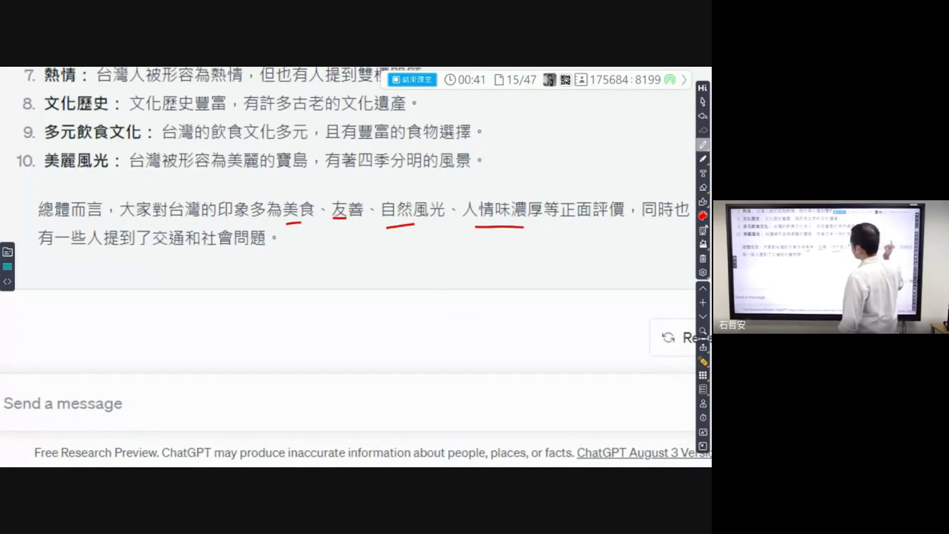
{"action": "left_click_drag", "start_coordinate": [147, 253], "coordinate": [243, 251]}
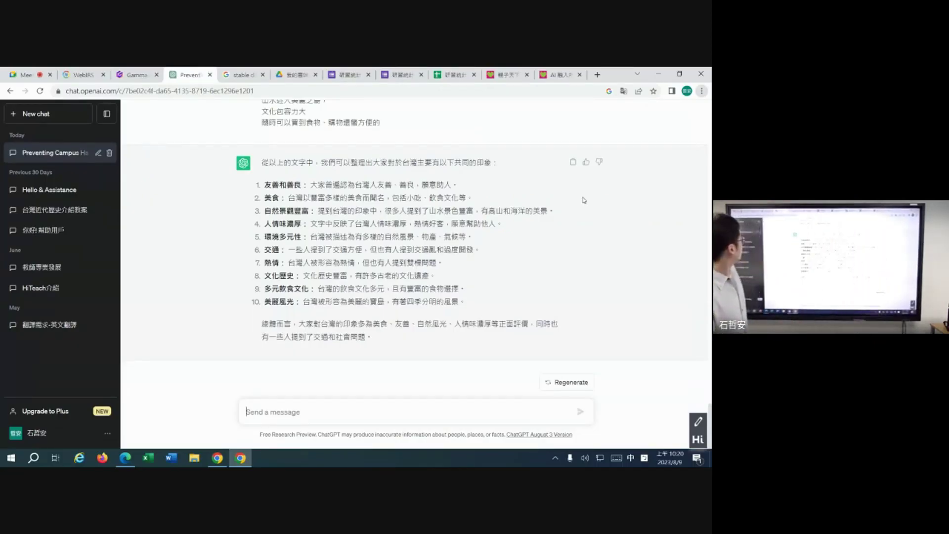
- Switch to the response spreadsheet, go to the first responses and enlarge the view to 150%
{"action": "left_click", "coordinate": [447, 74]}
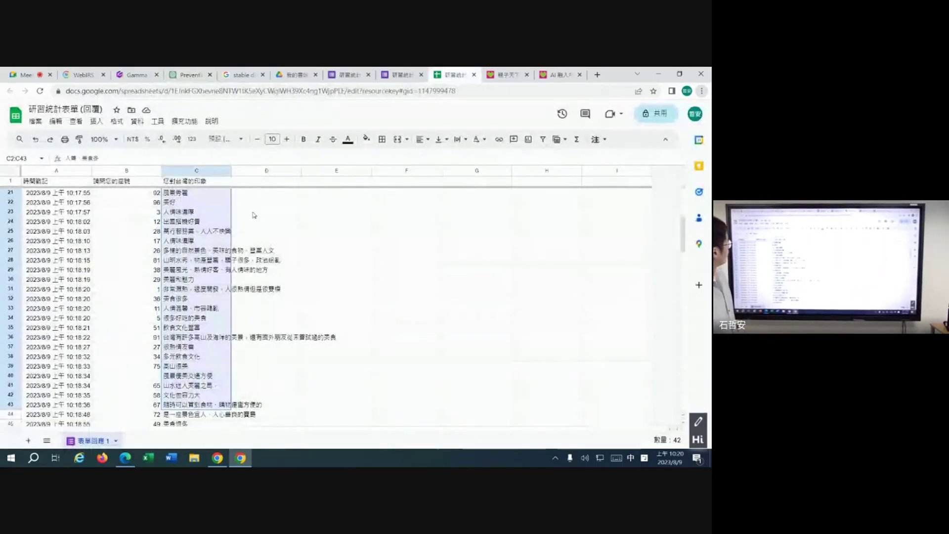
{"action": "scroll", "coordinate": [253, 214], "scroll_direction": "up", "scroll_amount": 6}
{"action": "left_click", "coordinate": [260, 221]}
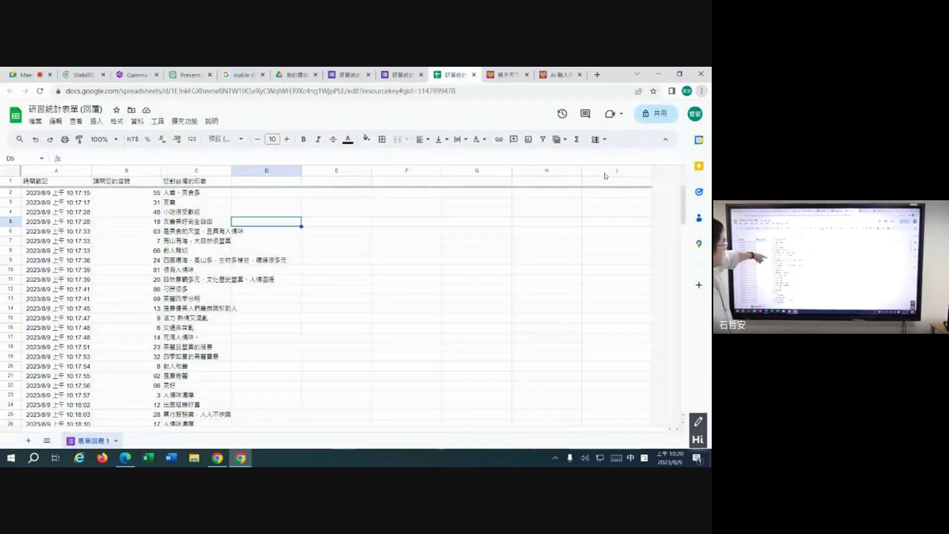
{"action": "left_click", "coordinate": [103, 140]}
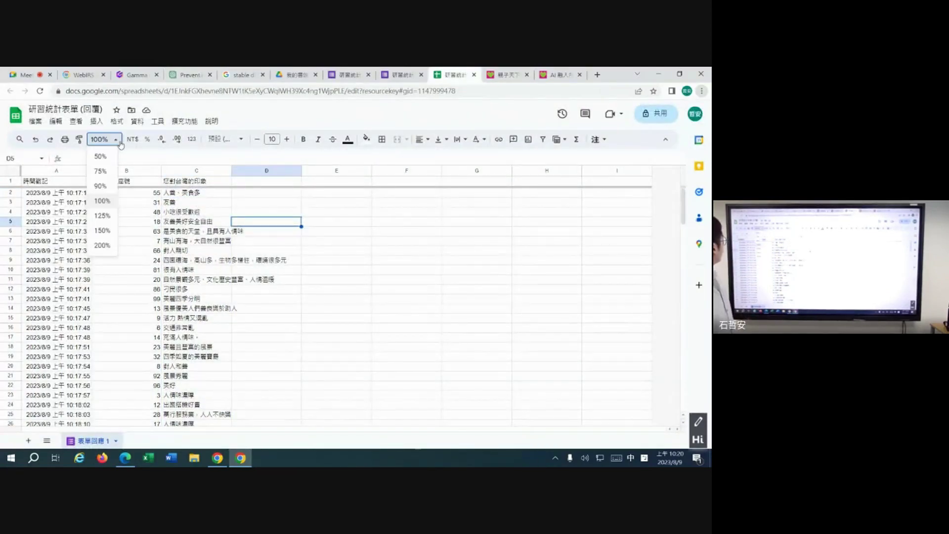
{"action": "left_click", "coordinate": [101, 236]}
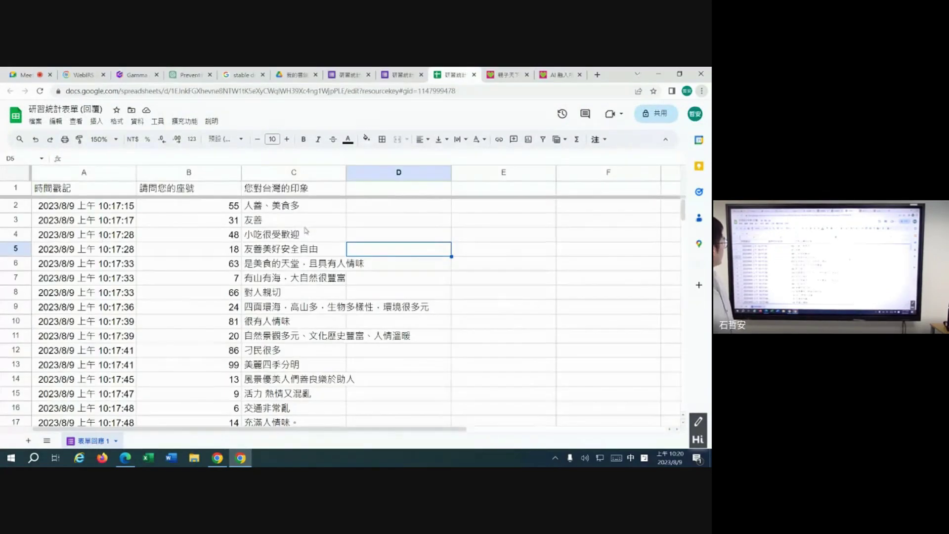
- Review the participants' impressions of Taiwan in column C, from the first response to the last
{"action": "left_click", "coordinate": [303, 246]}
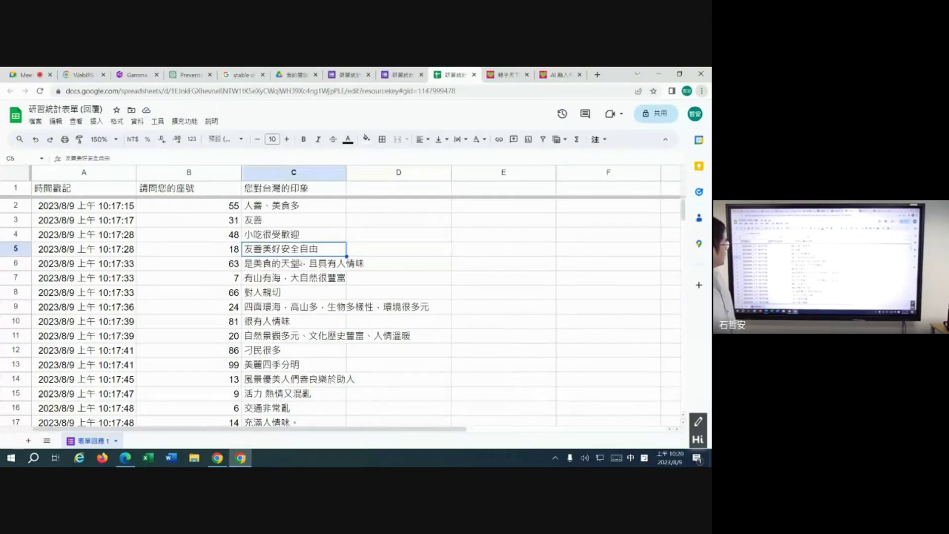
{"action": "left_click", "coordinate": [284, 303]}
{"action": "scroll", "coordinate": [287, 304], "scroll_direction": "down", "scroll_amount": 2}
{"action": "left_click", "coordinate": [293, 309]}
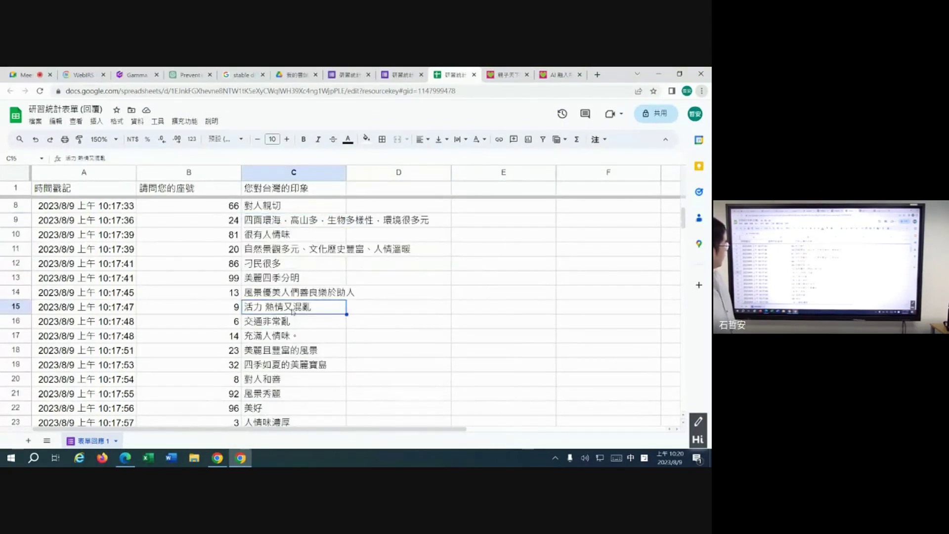
{"action": "left_click", "coordinate": [299, 327]}
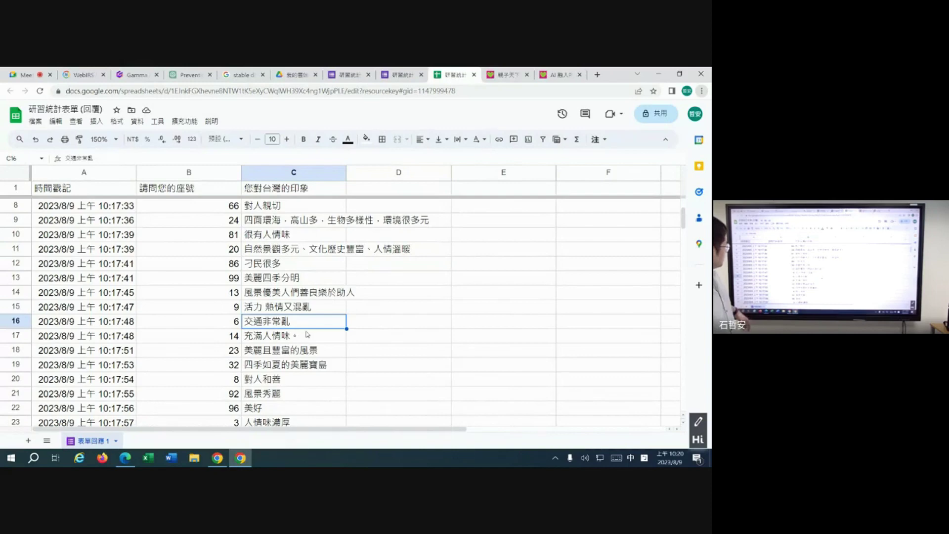
{"action": "scroll", "coordinate": [301, 331], "scroll_direction": "down", "scroll_amount": 3}
{"action": "left_click", "coordinate": [303, 335]}
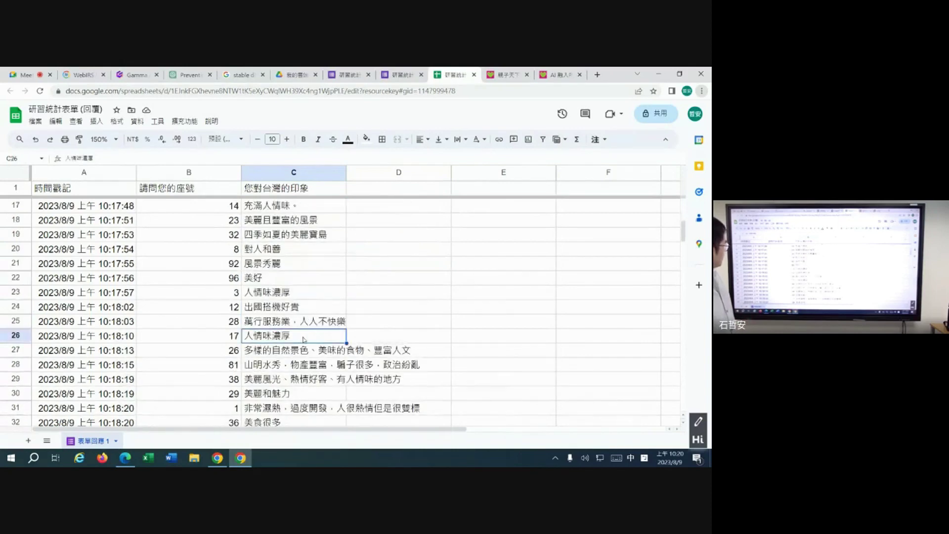
{"action": "scroll", "coordinate": [304, 338], "scroll_direction": "down", "scroll_amount": 2}
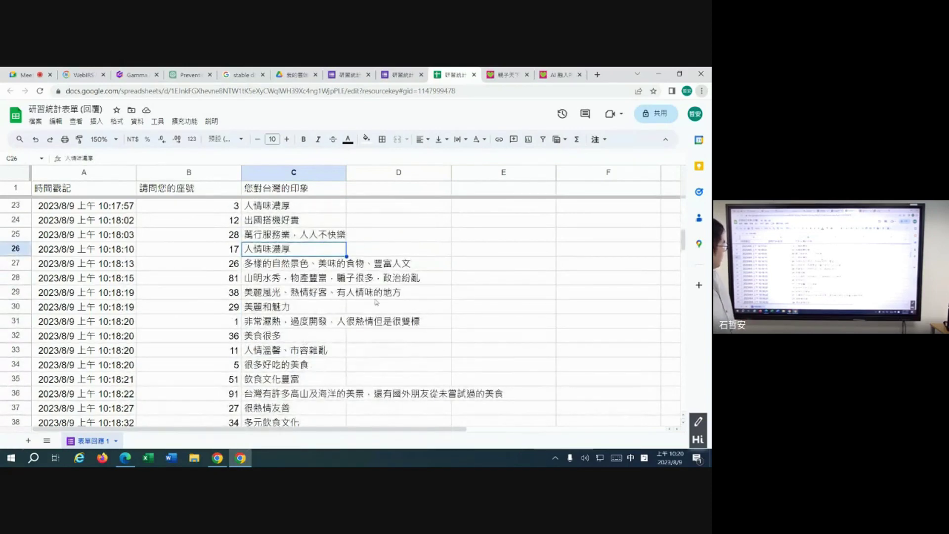
{"action": "left_click", "coordinate": [379, 281]}
{"action": "scroll", "coordinate": [336, 310], "scroll_direction": "down", "scroll_amount": 4}
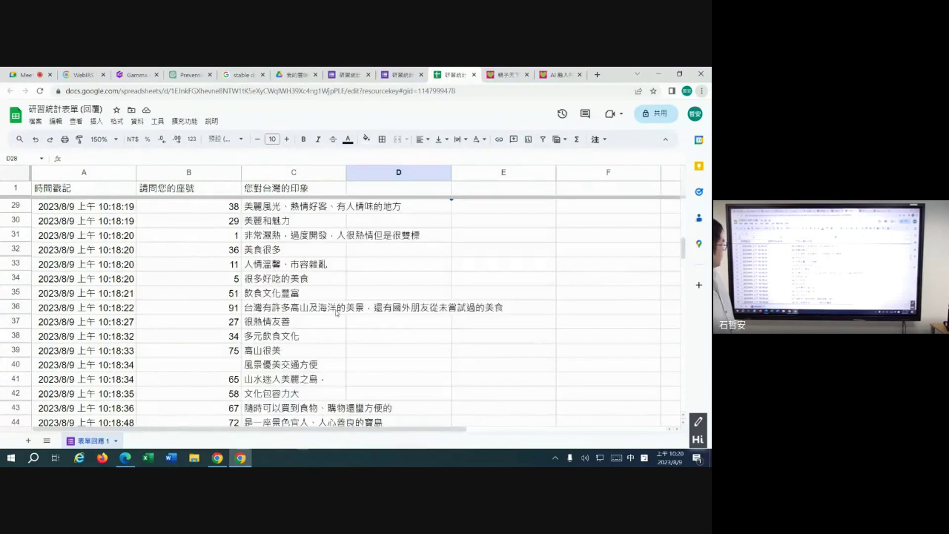
{"action": "scroll", "coordinate": [330, 312], "scroll_direction": "down", "scroll_amount": 2}
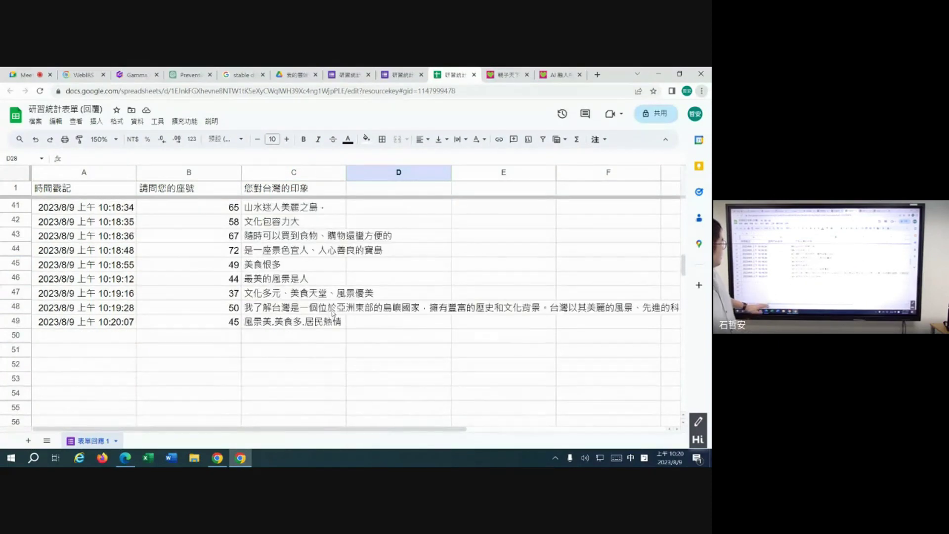
{"action": "scroll", "coordinate": [321, 311], "scroll_direction": "up", "scroll_amount": 1}
{"action": "scroll", "coordinate": [321, 311], "scroll_direction": "up", "scroll_amount": 12}
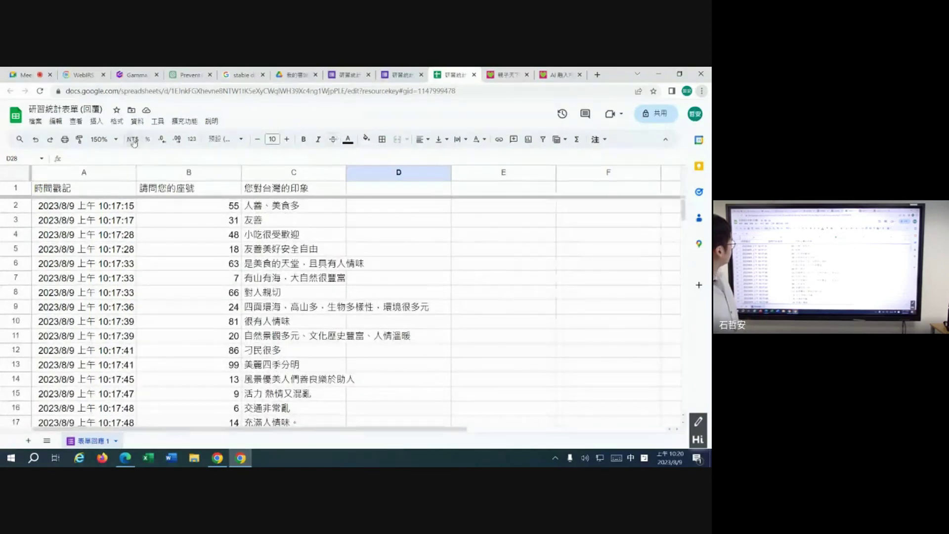
- Set the response spreadsheet's zoom back to 100% and return to the ChatGPT conversation
{"action": "left_click", "coordinate": [107, 140]}
{"action": "left_click", "coordinate": [98, 200]}
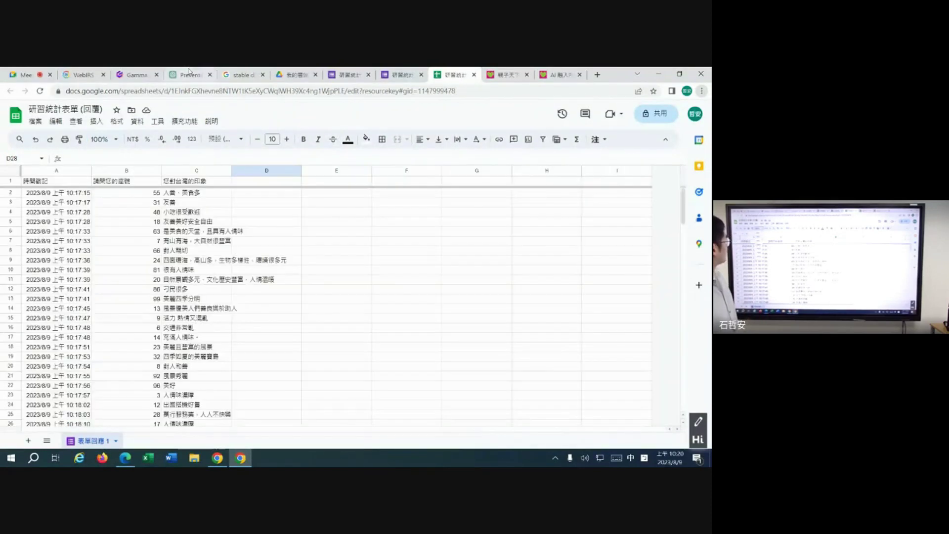
{"action": "left_click", "coordinate": [190, 74]}
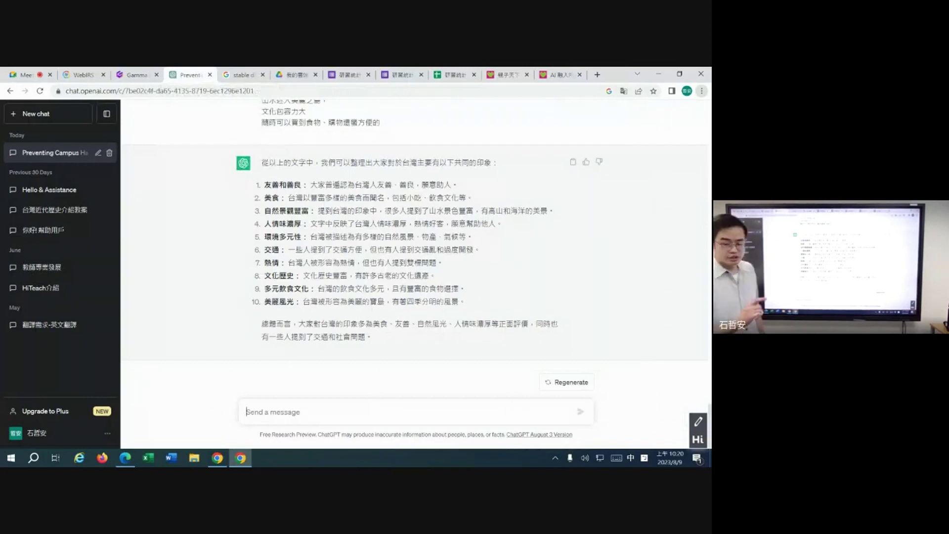
- Switch to the HiTeach slide 三大建議應用模式, erase the tick above 文本歸納重點整理 and draw a yellow tick above 提供題目練習素材
{"action": "left_click", "coordinate": [261, 412]}
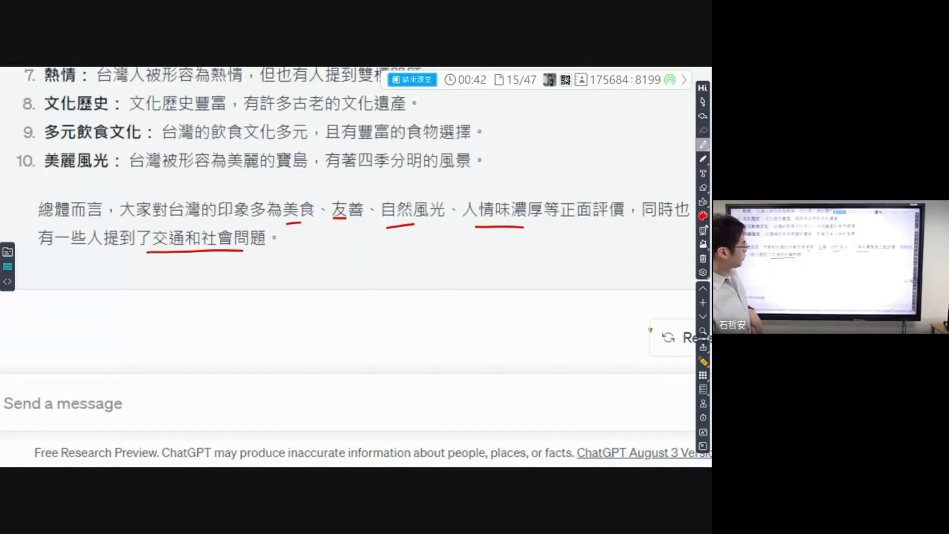
{"action": "left_click", "coordinate": [8, 252]}
{"action": "left_click", "coordinate": [238, 243]}
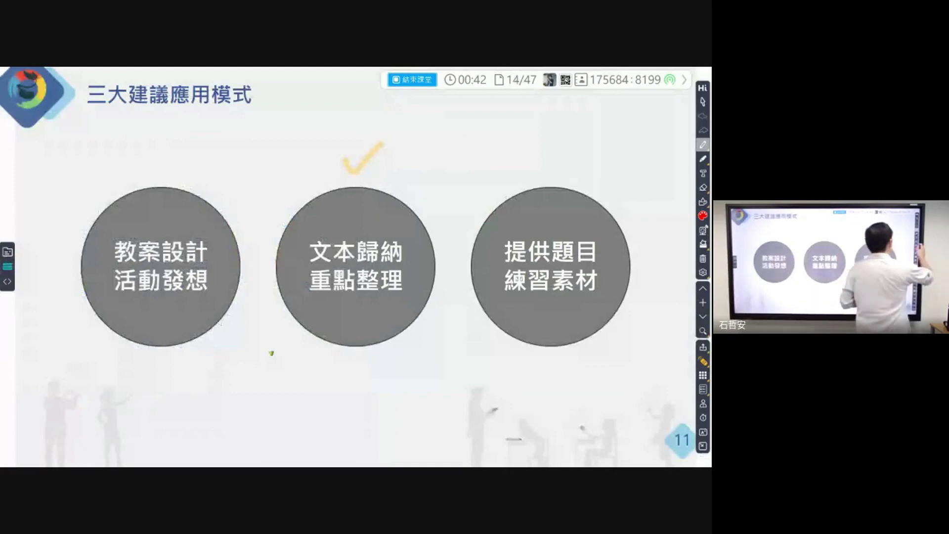
{"action": "left_click", "coordinate": [703, 187]}
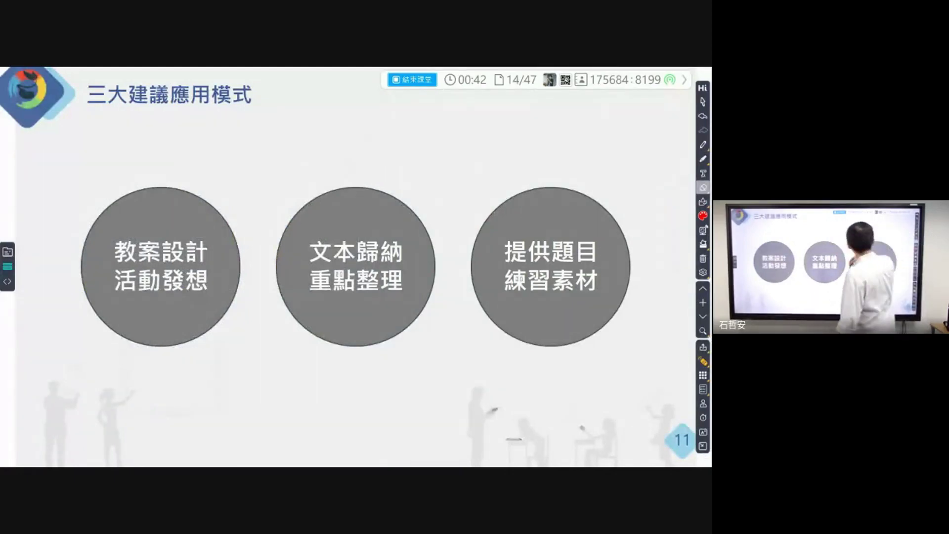
{"action": "left_click", "coordinate": [703, 158]}
{"action": "left_click_drag", "start_coordinate": [538, 150], "coordinate": [603, 146]}
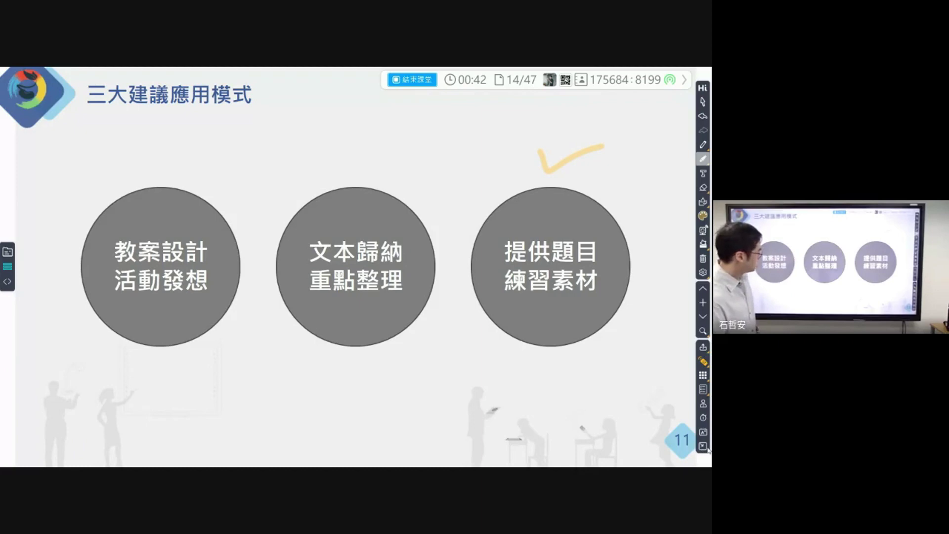
- Switch to the ChatGPT conversation and draft the message 請提供我10提針對加強英文過去式時態, correcting the wrongly converted characters in 過去式時態
{"action": "key", "text": "alt+Tab"}
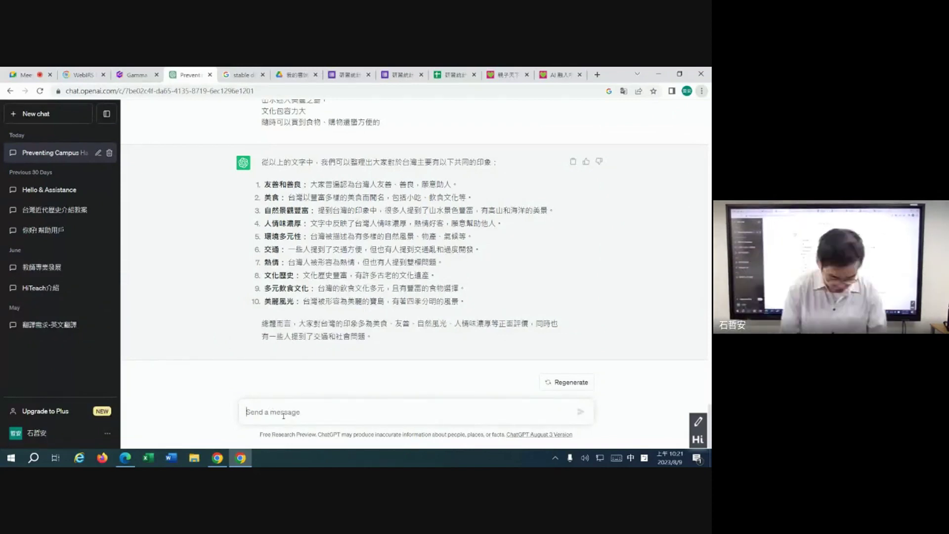
{"action": "type", "text": "ㄑ一"}
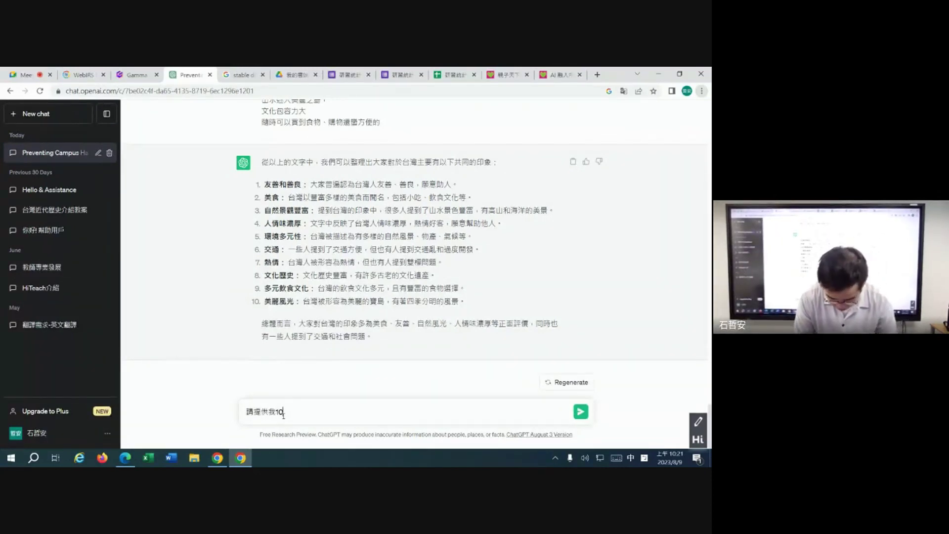
{"action": "type", "text": "ㄉㄨㄟˋ"}
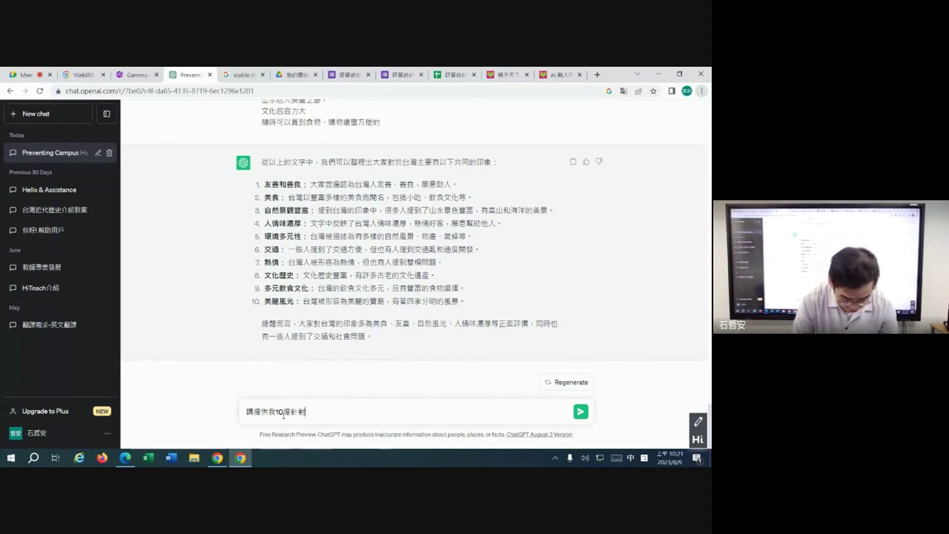
{"action": "type", "text": "家ㄥㄨㄣ"}
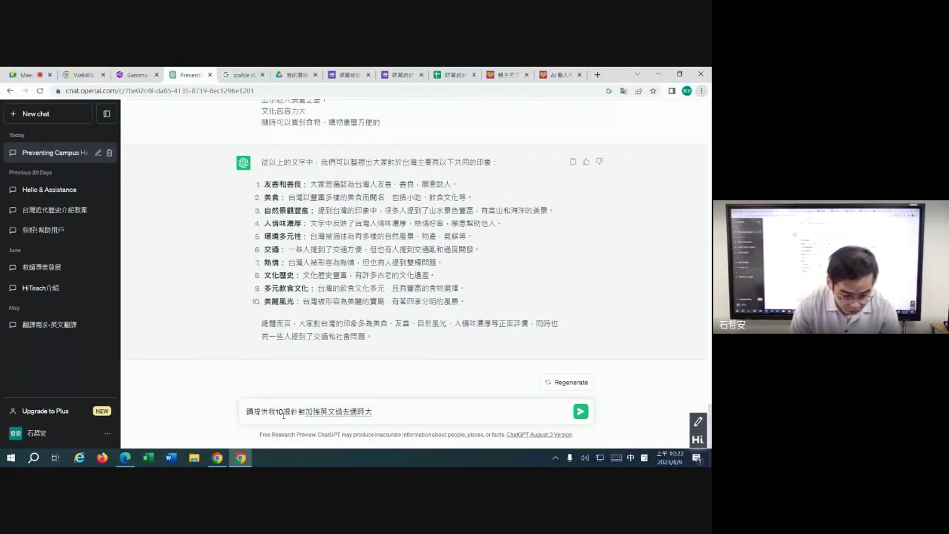
{"action": "key", "text": "Down"}
{"action": "key", "text": "Down"}
{"action": "key", "text": "Down"}
{"action": "key", "text": "Down"}
{"action": "key", "text": "Down"}
{"action": "key", "text": "Down"}
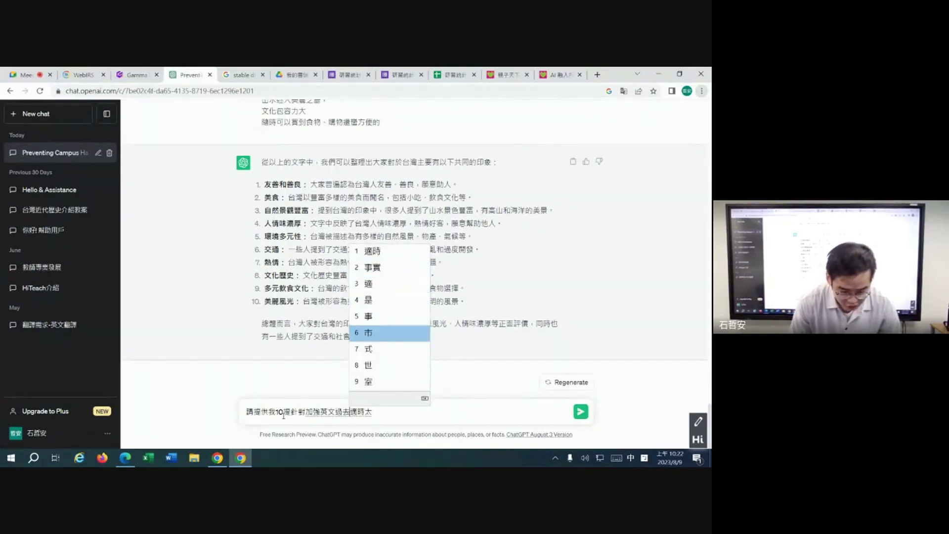
{"action": "key", "text": "Return"}
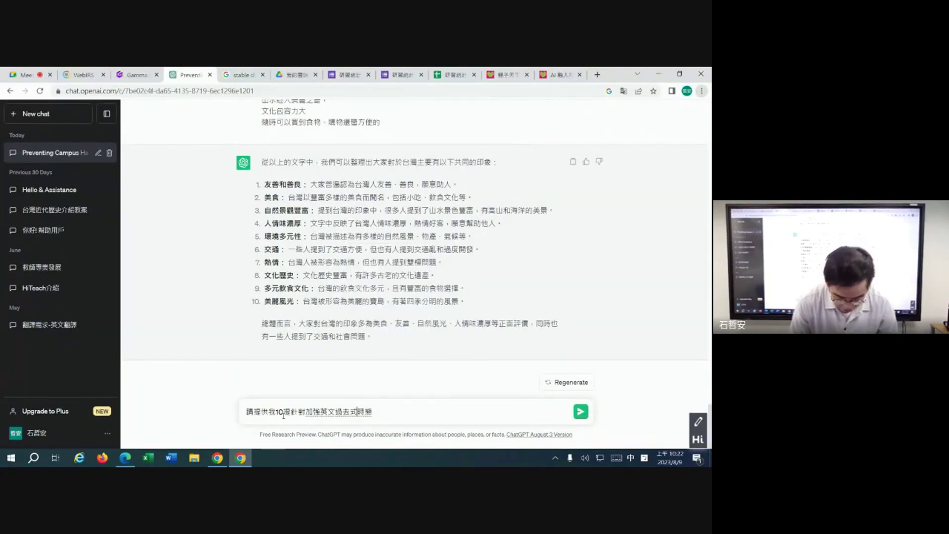
{"action": "key", "text": "Return"}
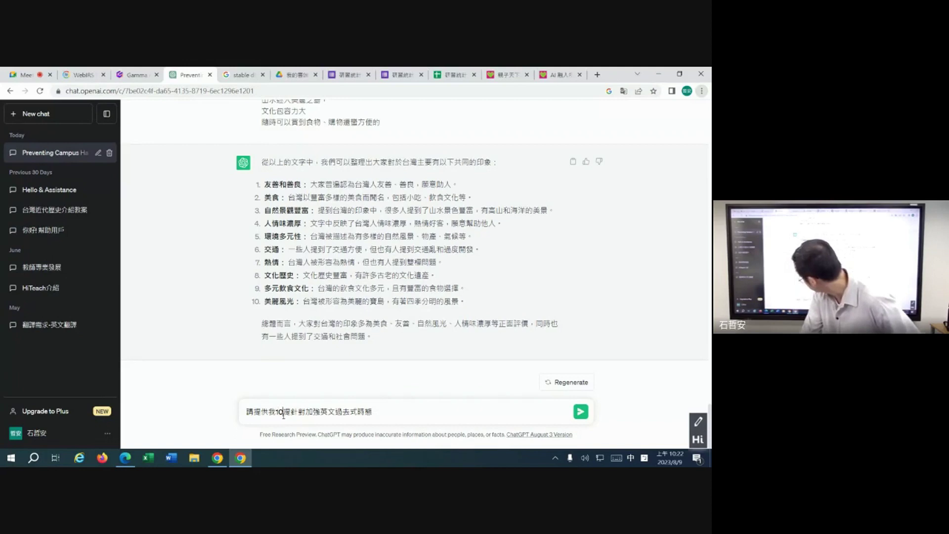
- Correct 提 after 10 to 題, complete the prompt as 請提供我10題針對"加強英文過去式時態"可以練習的題目 and send it
{"action": "left_click", "coordinate": [283, 413]}
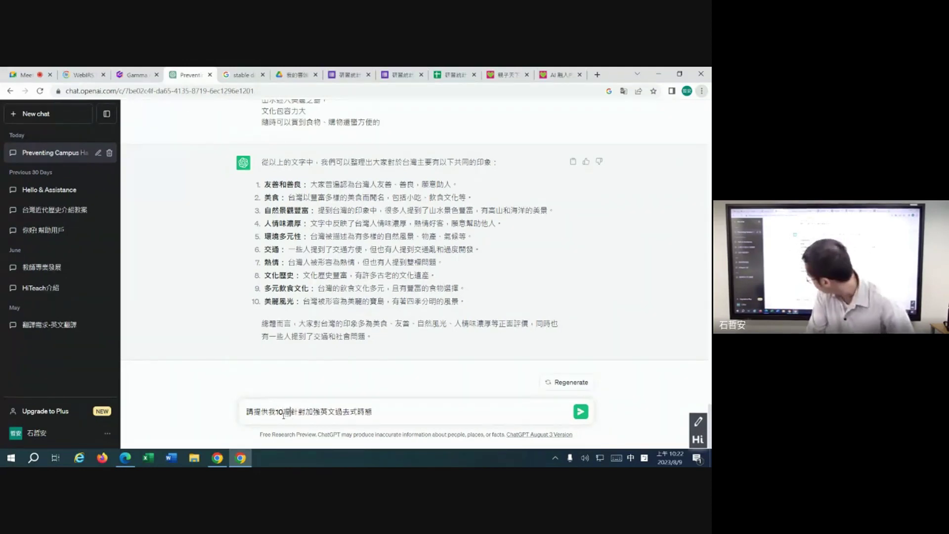
{"action": "key", "text": "Down"}
{"action": "key", "text": "Return"}
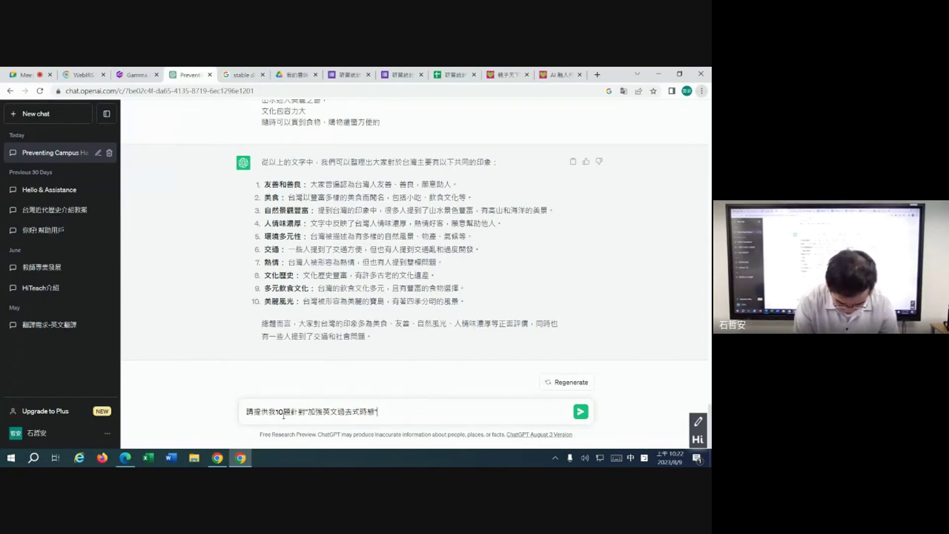
{"action": "type", "text": "練習的題目"}
{"action": "key", "text": "Return"}
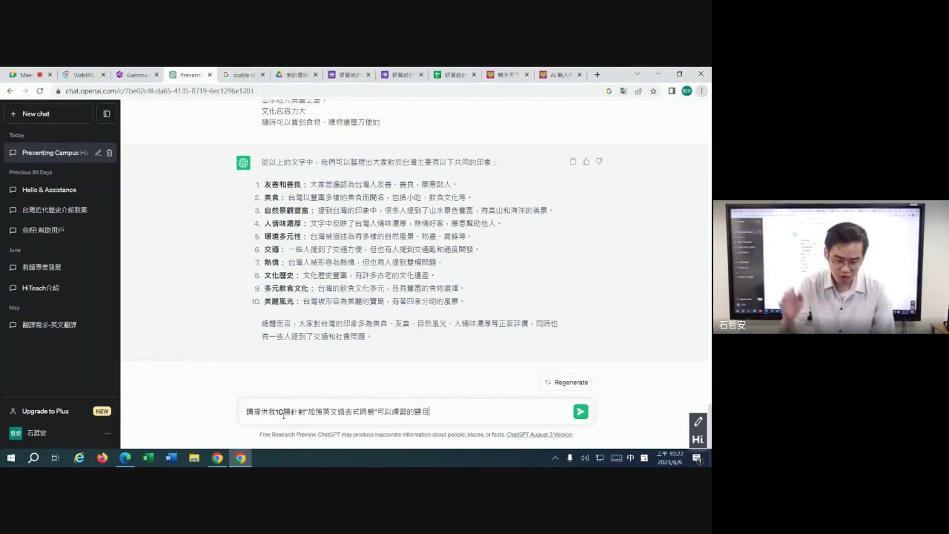
{"action": "key", "text": "Return"}
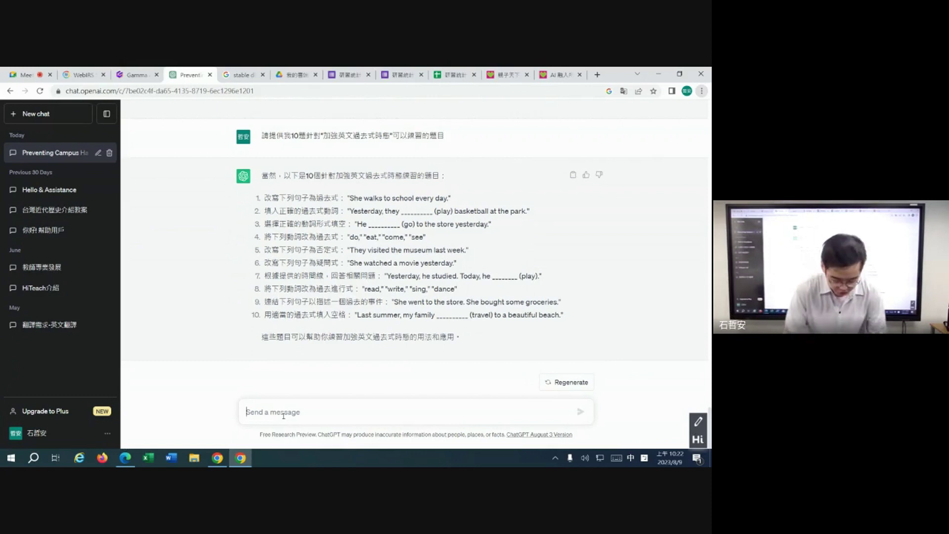
- Send the follow-up request 請給我十題都是選擇題就好 so that all ten questions are multiple choice
{"action": "type", "text": "請"}
{"action": "type", "text": "給我十題ㄉㄨ"}
{"action": "type", "text": "都是選擇題"}
{"action": "type", "text": "就好"}
{"action": "key", "text": "Return"}
{"action": "key", "text": "Return"}
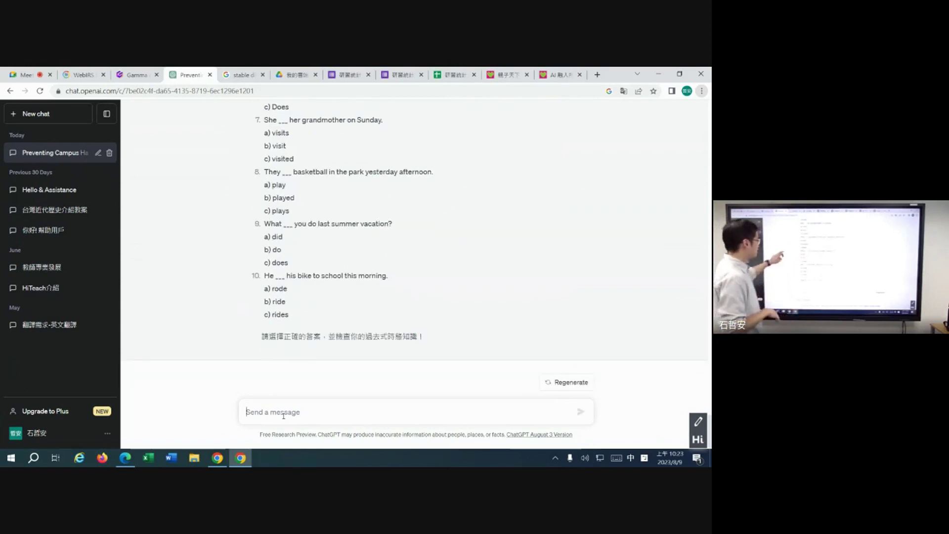
- Send the follow-up 每一題都要有四個選項，並請幫我標註哪一個是正確答案 and go through the newly generated questions
{"action": "scroll", "coordinate": [395, 247], "scroll_direction": "up", "scroll_amount": 10}
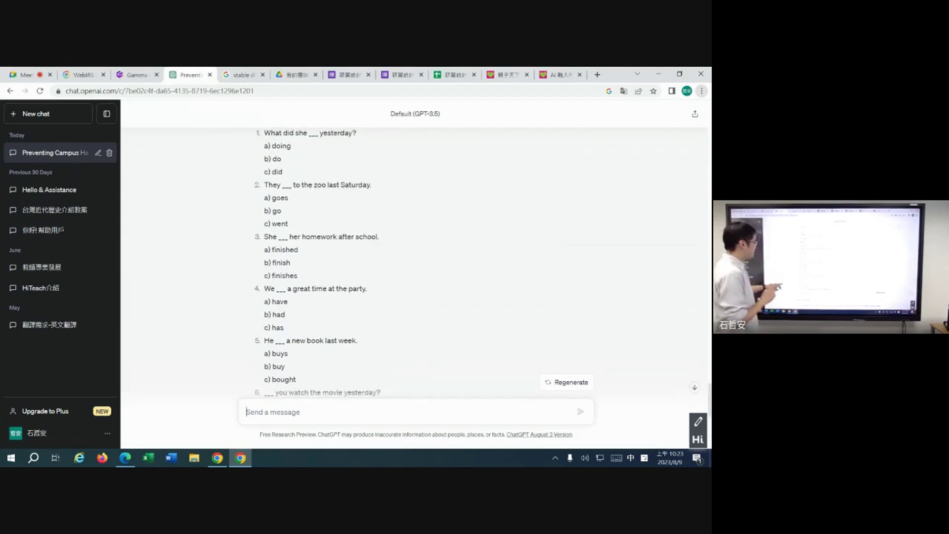
{"action": "scroll", "coordinate": [415, 262], "scroll_direction": "up", "scroll_amount": 2}
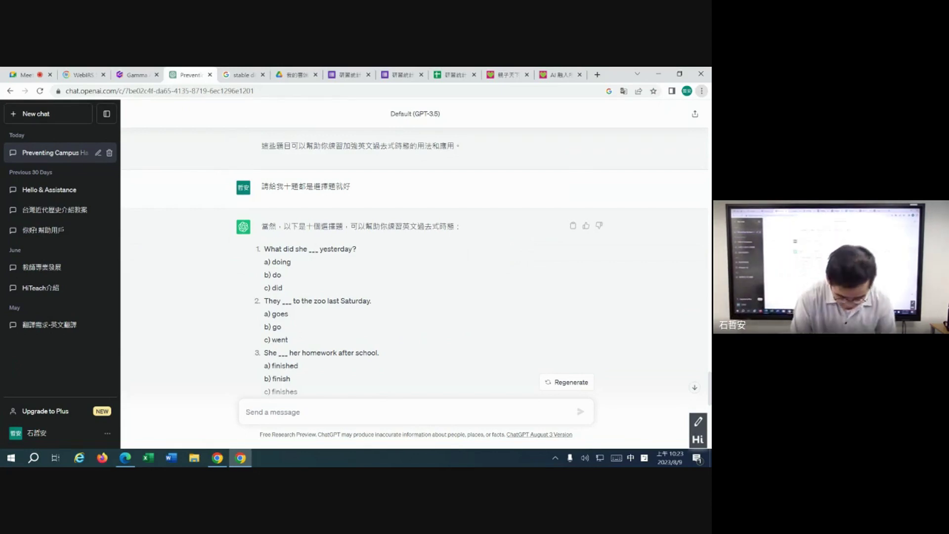
{"action": "type", "text": "美劇"}
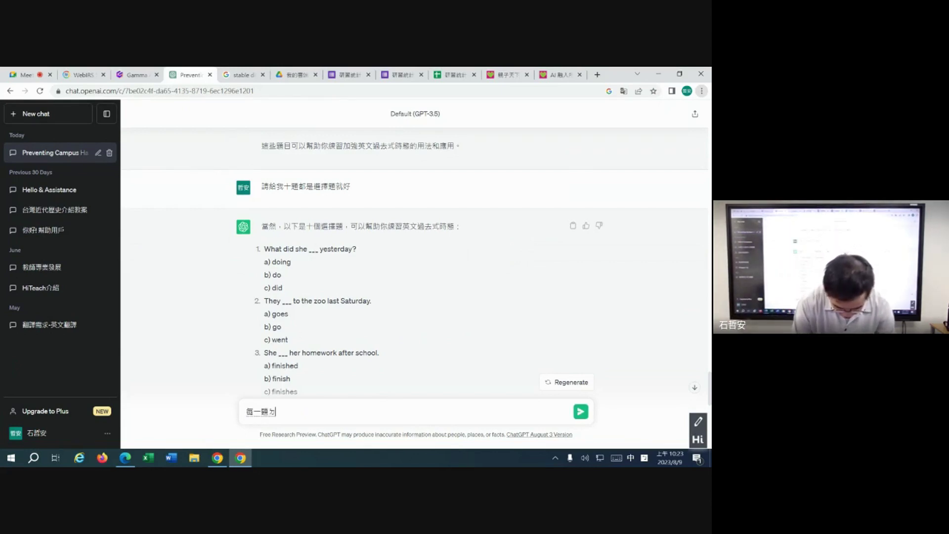
{"action": "type", "text": "題都要有四個選項，並請ㄅㄧ"}
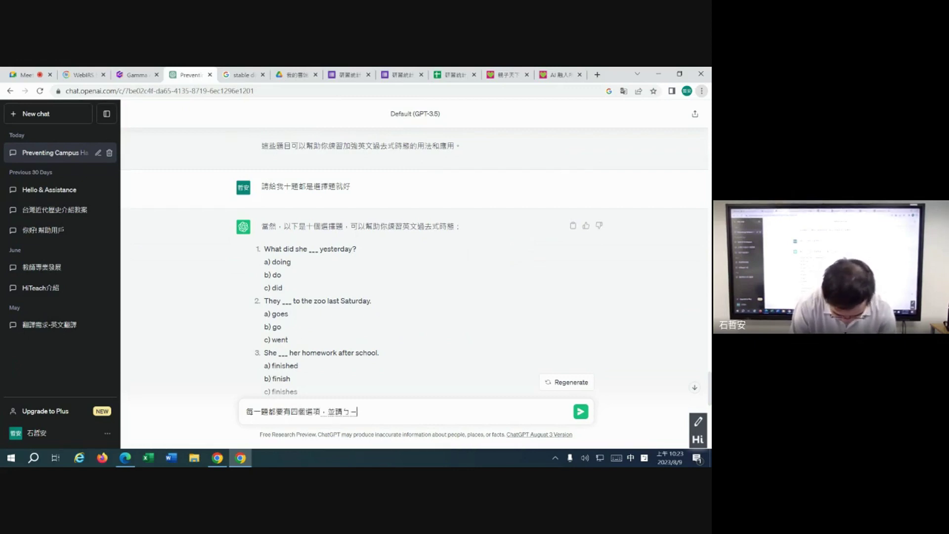
{"action": "key", "text": "BackSpace"}
{"action": "key", "text": "BackSpace"}
{"action": "type", "text": "幫我"}
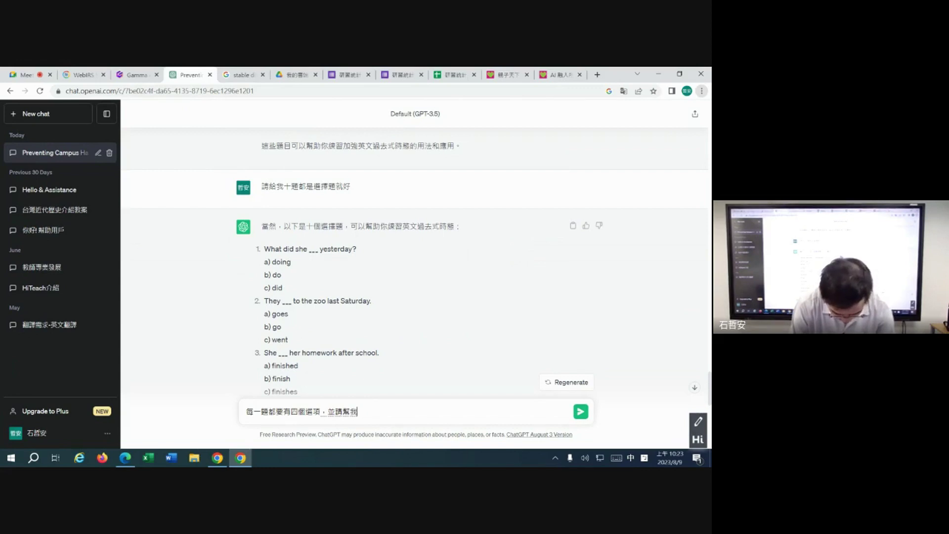
{"action": "type", "text": "標註哪一個是正確答"}
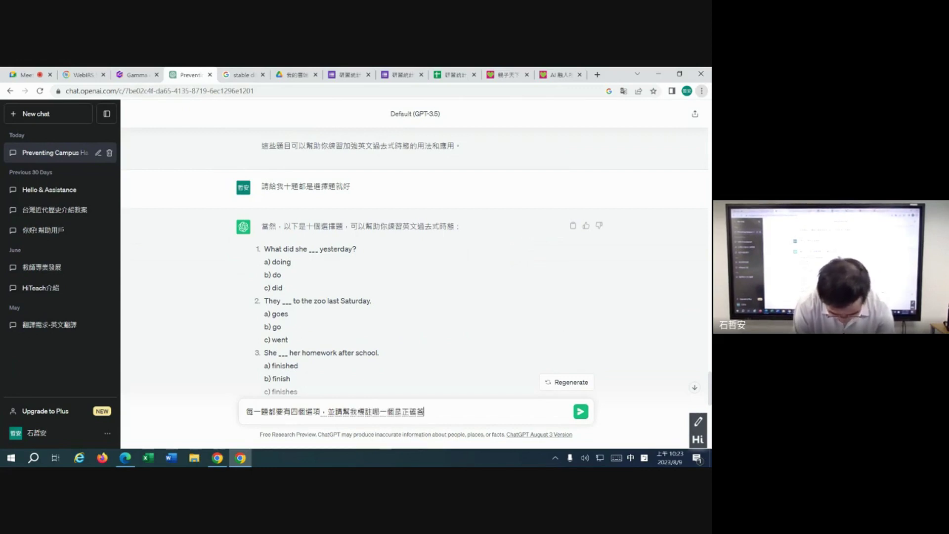
{"action": "type", "text": "案"}
{"action": "key", "text": "Return"}
{"action": "key", "text": "Return"}
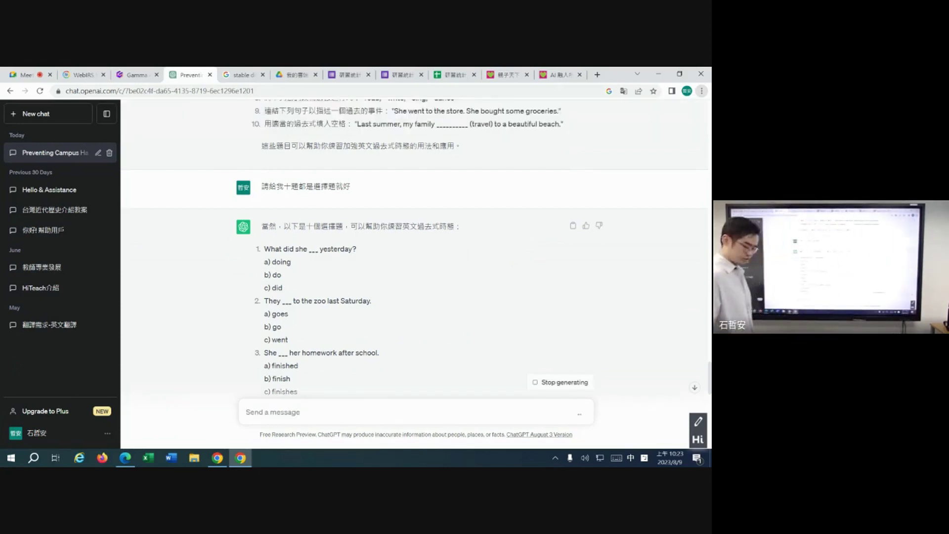
{"action": "scroll", "coordinate": [395, 247], "scroll_direction": "down", "scroll_amount": 12}
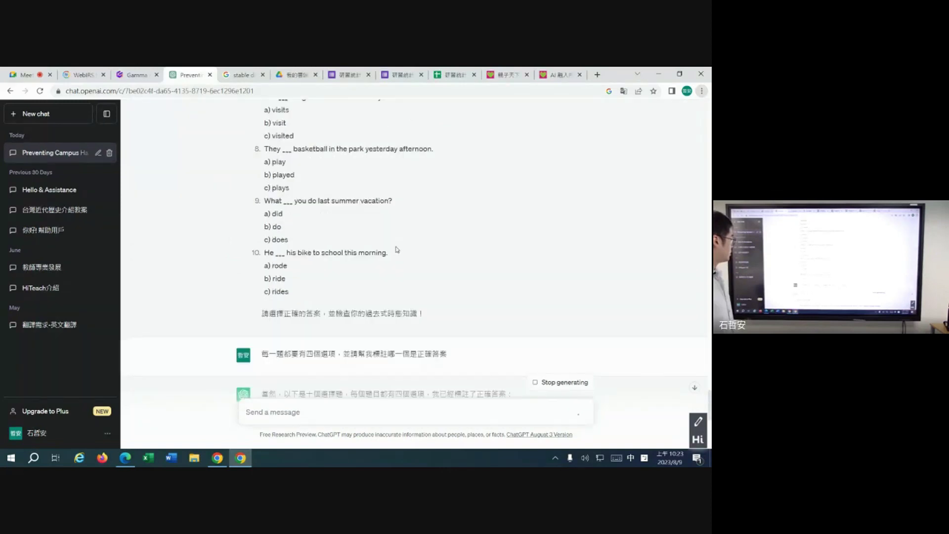
{"action": "scroll", "coordinate": [401, 251], "scroll_direction": "down", "scroll_amount": 4}
{"action": "scroll", "coordinate": [408, 261], "scroll_direction": "down", "scroll_amount": 3}
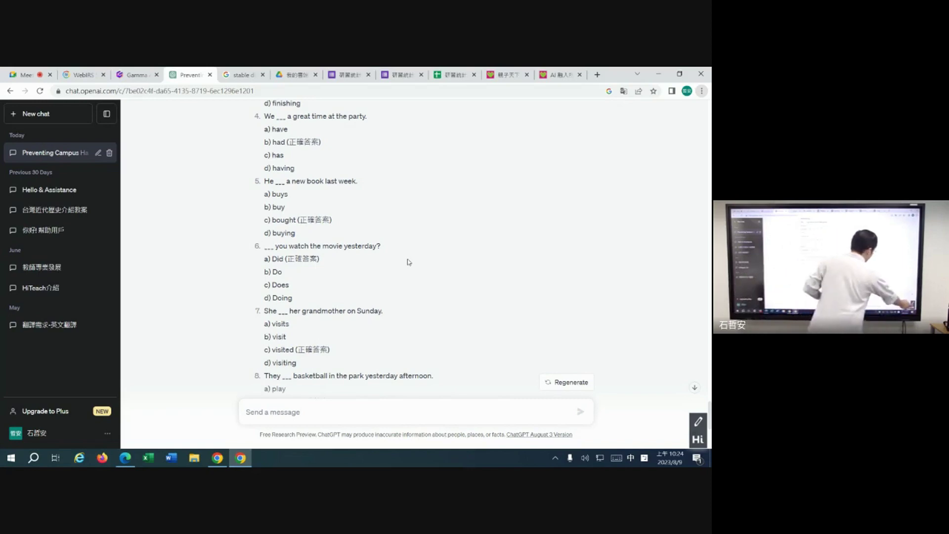
- Switch to the HiTeach slide 三大建議應用模式 and erase the yellow tick above 提供題目練習素材
{"action": "left_click", "coordinate": [697, 439]}
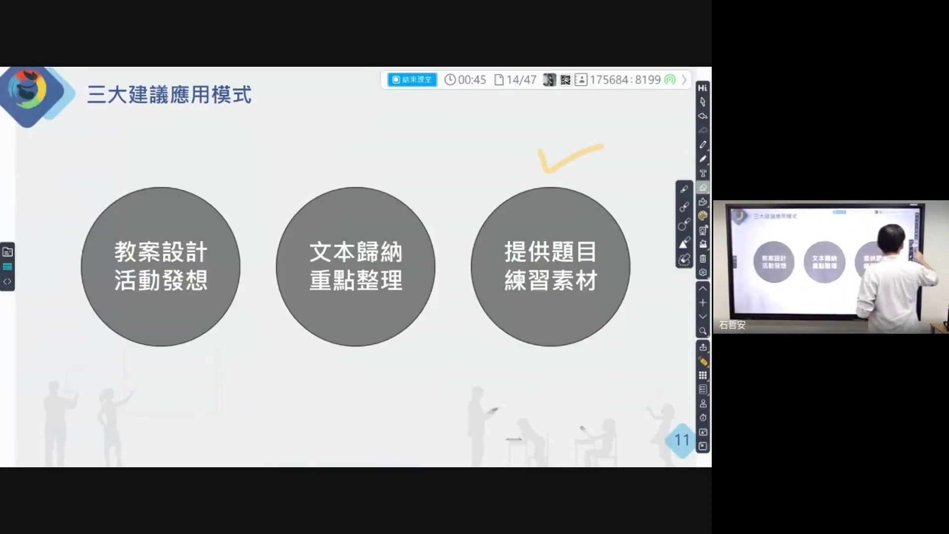
{"action": "mouse_move", "coordinate": [543, 163]}
{"action": "left_mouse_down"}
{"action": "mouse_move", "coordinate": [582, 146]}
{"action": "mouse_move", "coordinate": [510, 209]}
{"action": "left_mouse_up"}
{"action": "left_click", "coordinate": [523, 247]}
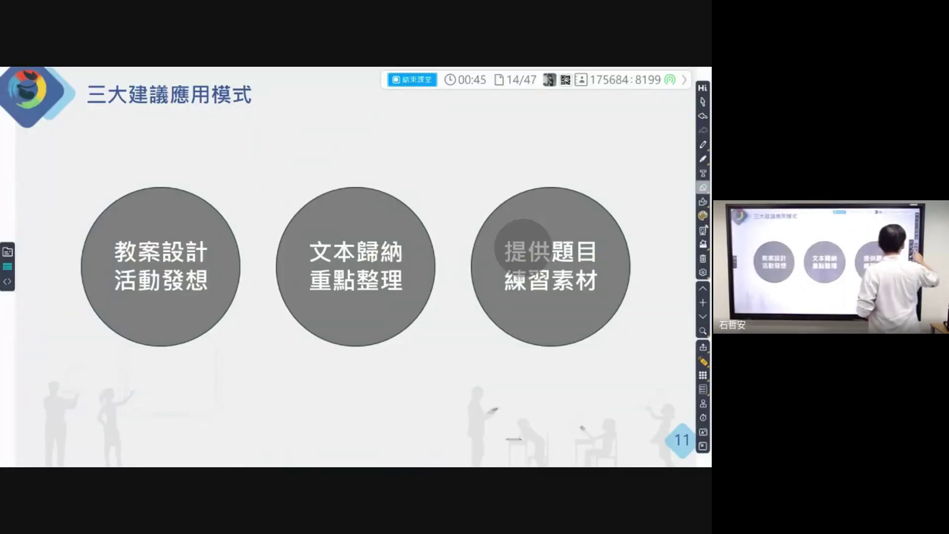
{"action": "left_click", "coordinate": [702, 102]}
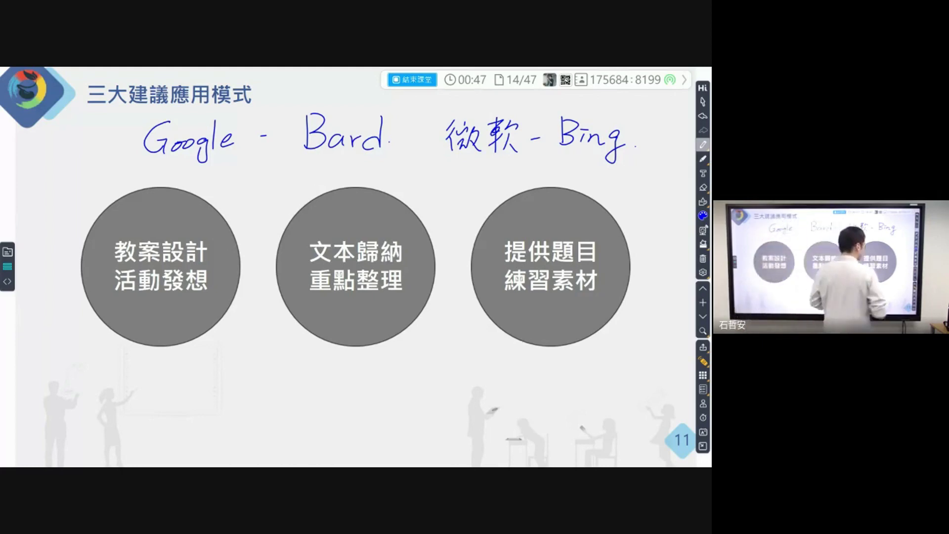
- Leave the 三大建議應用模式 slide and jump through the page overview to page 19, the PART 2 title slide AI用來設計教材
{"action": "key", "text": "Right"}
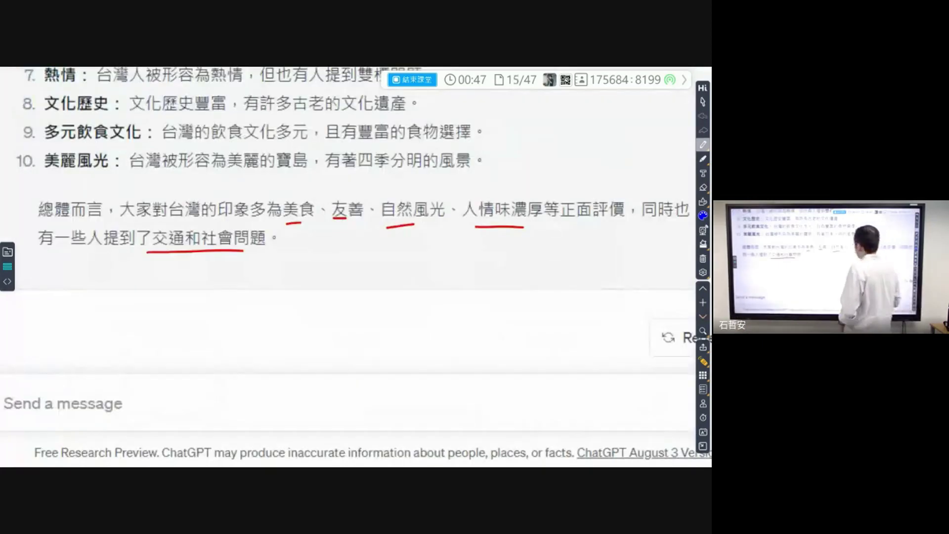
{"action": "left_click", "coordinate": [7, 252]}
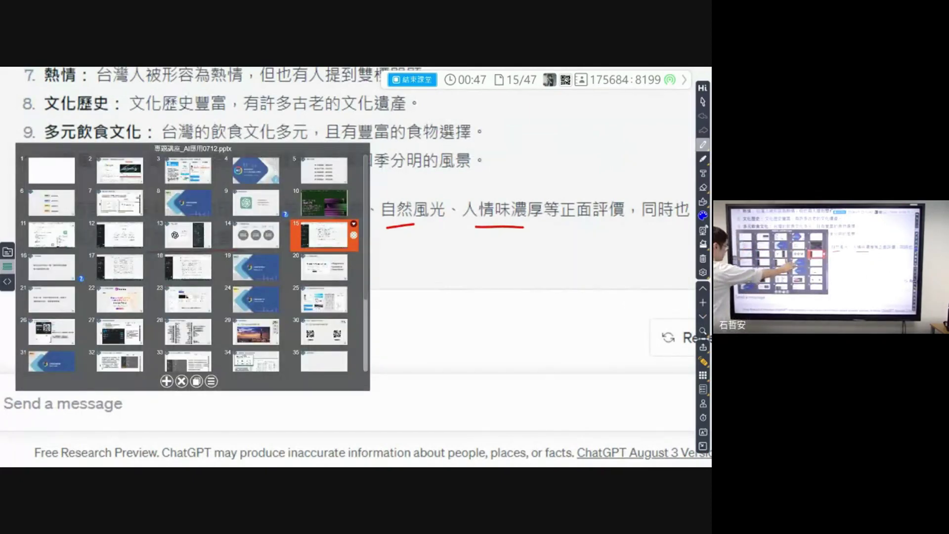
{"action": "left_click", "coordinate": [255, 267]}
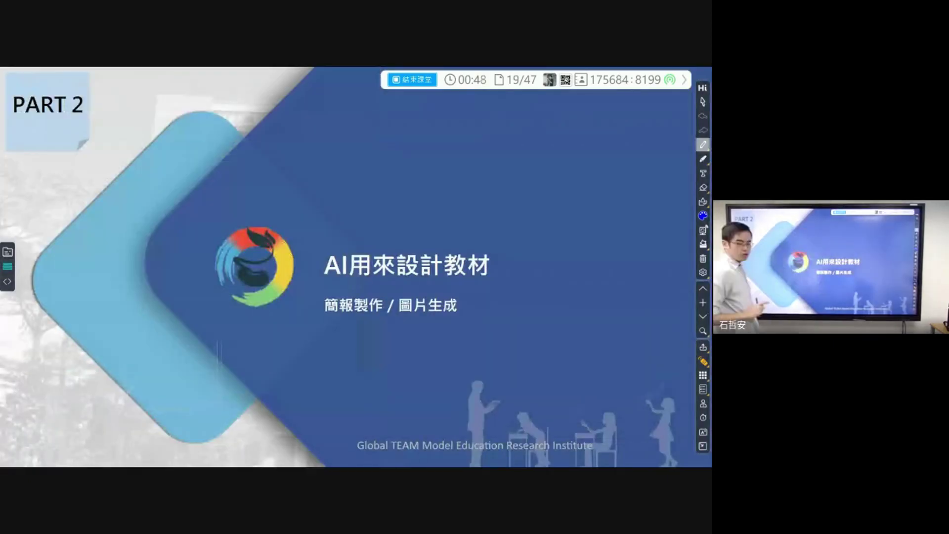